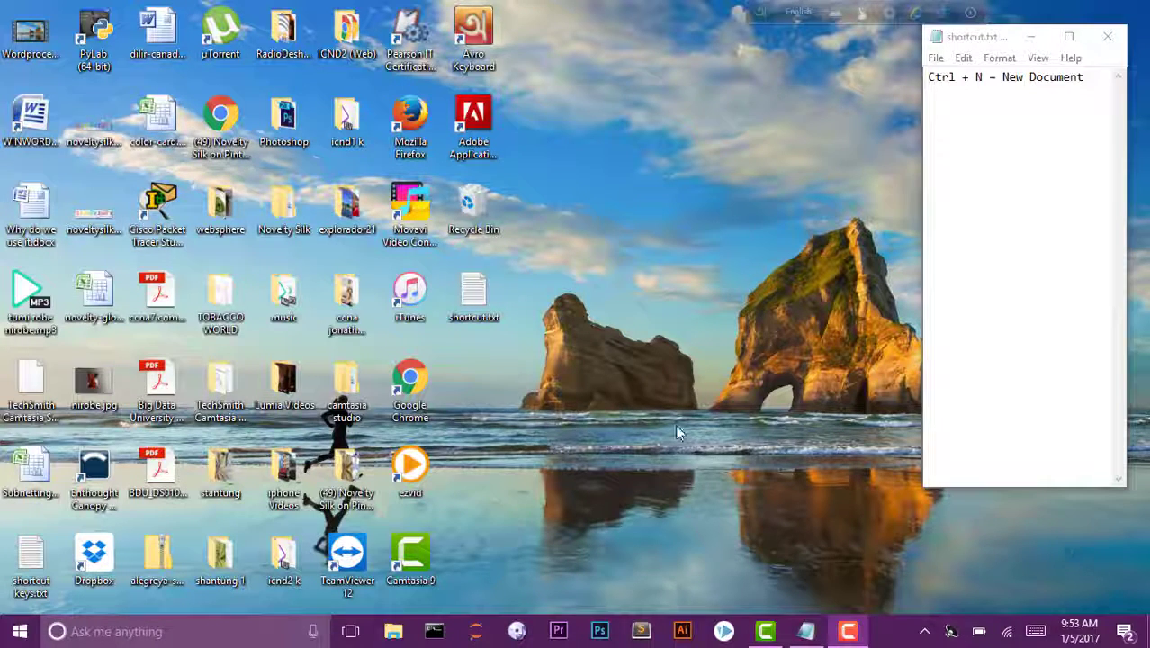
Focus the desktop, keeping shortcut.txt with 'Ctrl + N = New Document' open beside it.
{"action": "left_click", "coordinate": [551, 408]}
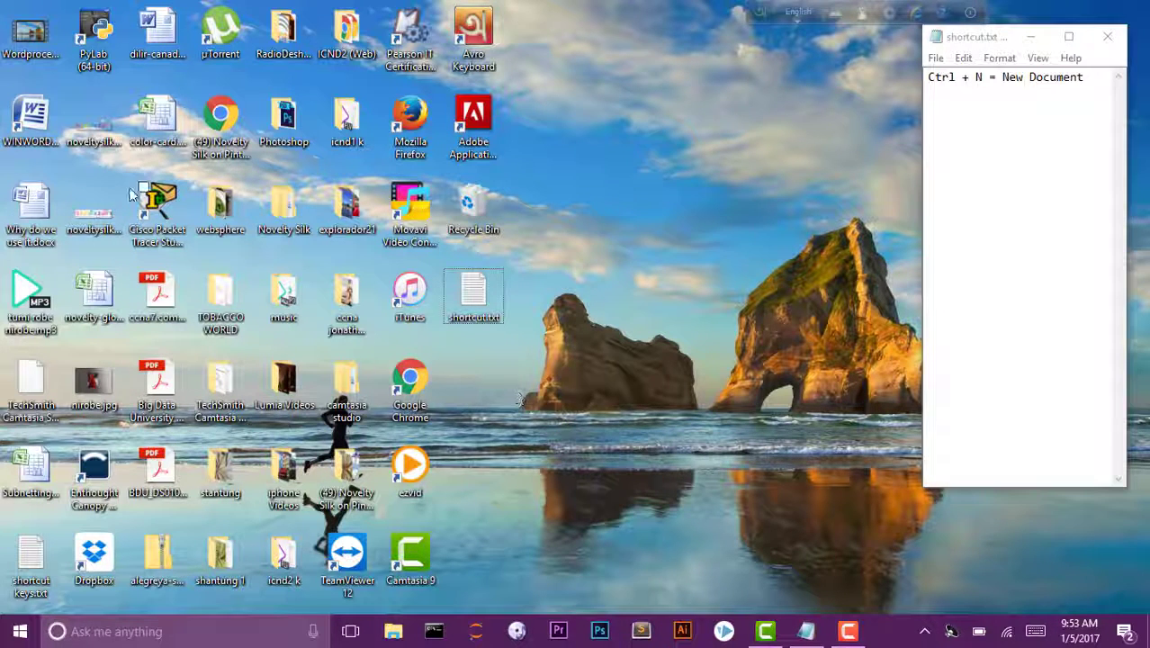
Launch Word from its desktop icon, maximize the window, and zoom the page to 100%.
{"action": "left_click", "coordinate": [39, 131]}
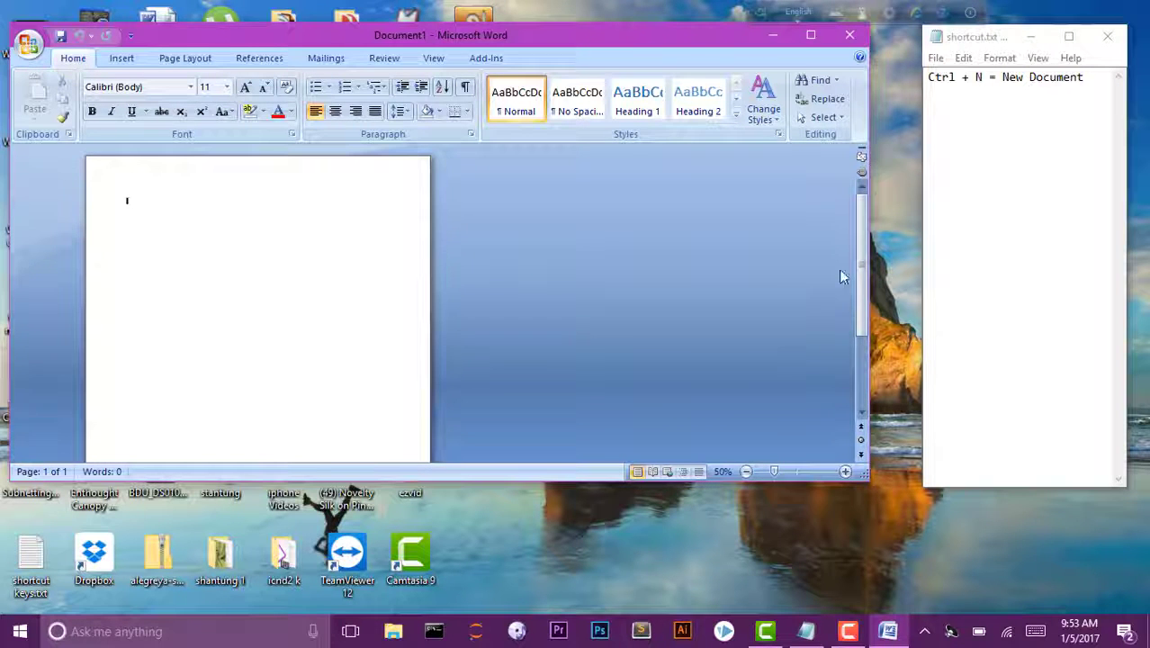
{"action": "left_click", "coordinate": [811, 35]}
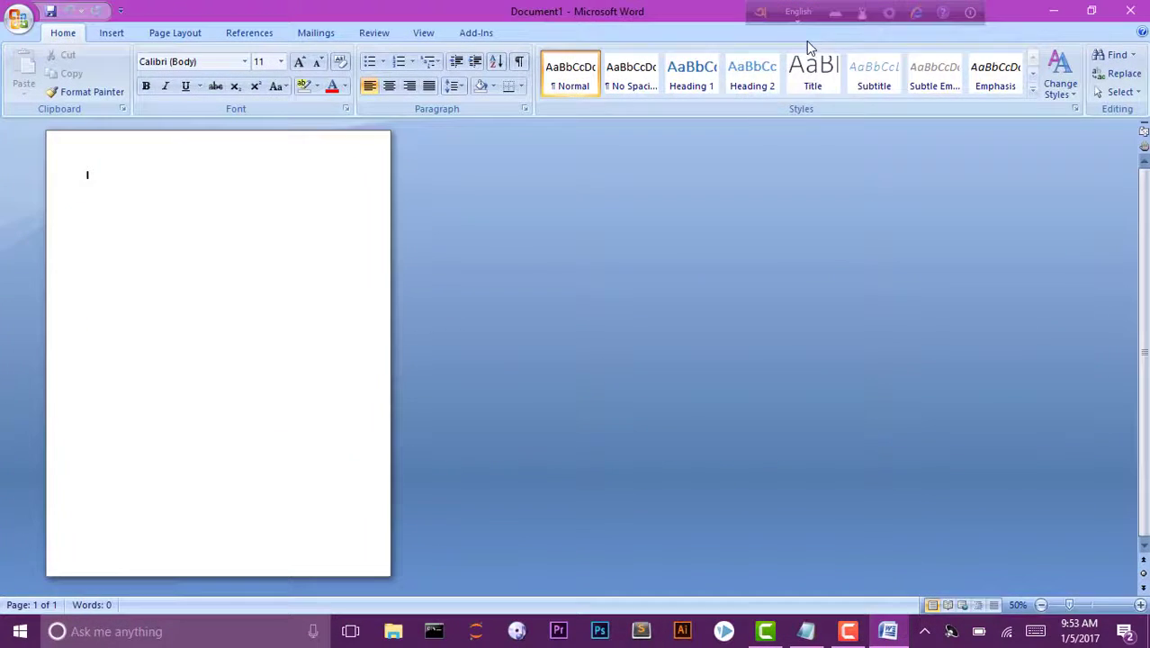
{"action": "left_click", "coordinate": [1140, 605]}
{"action": "left_click", "coordinate": [1141, 605]}
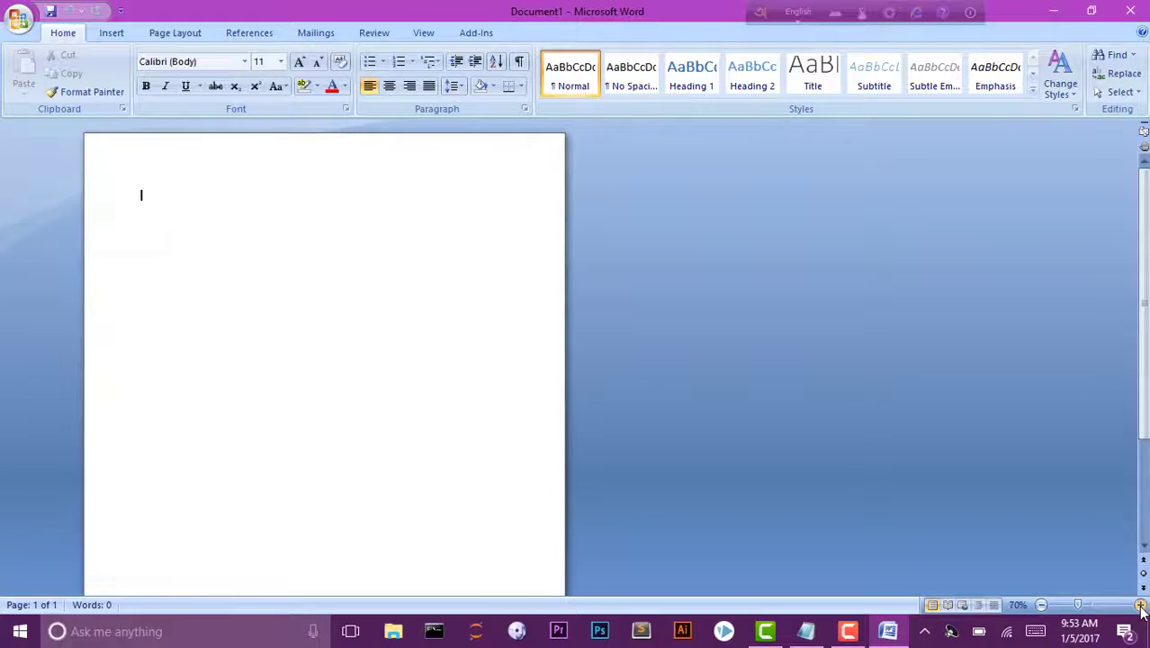
{"action": "left_click", "coordinate": [1140, 604]}
{"action": "left_click", "coordinate": [1141, 605]}
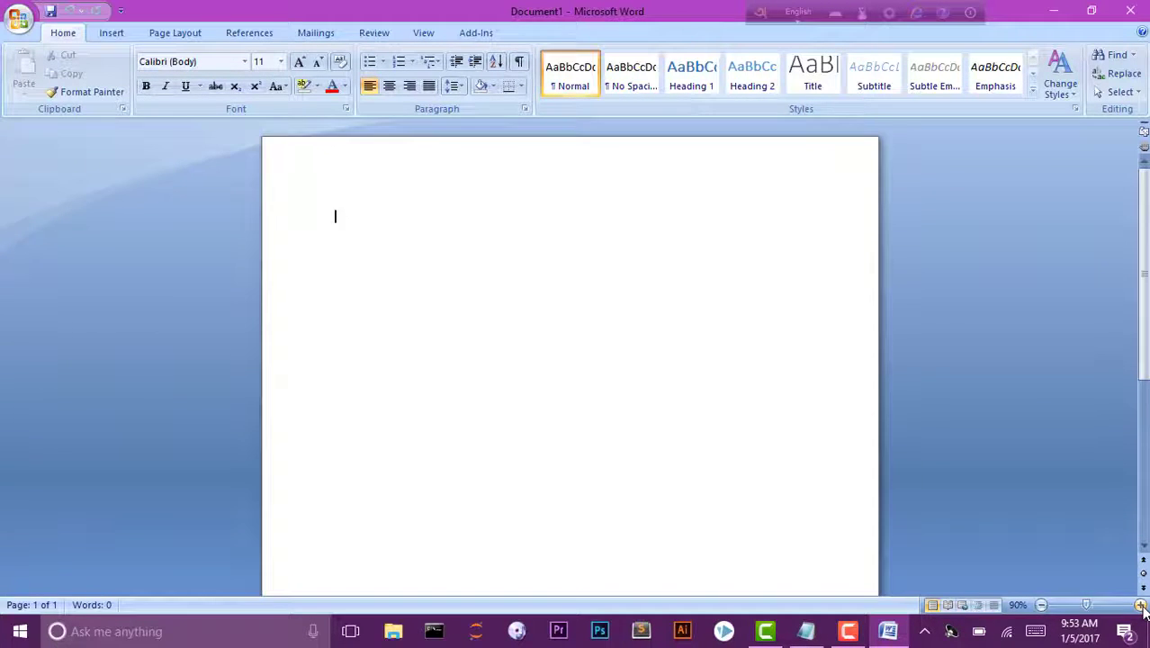
{"action": "left_click", "coordinate": [1141, 605]}
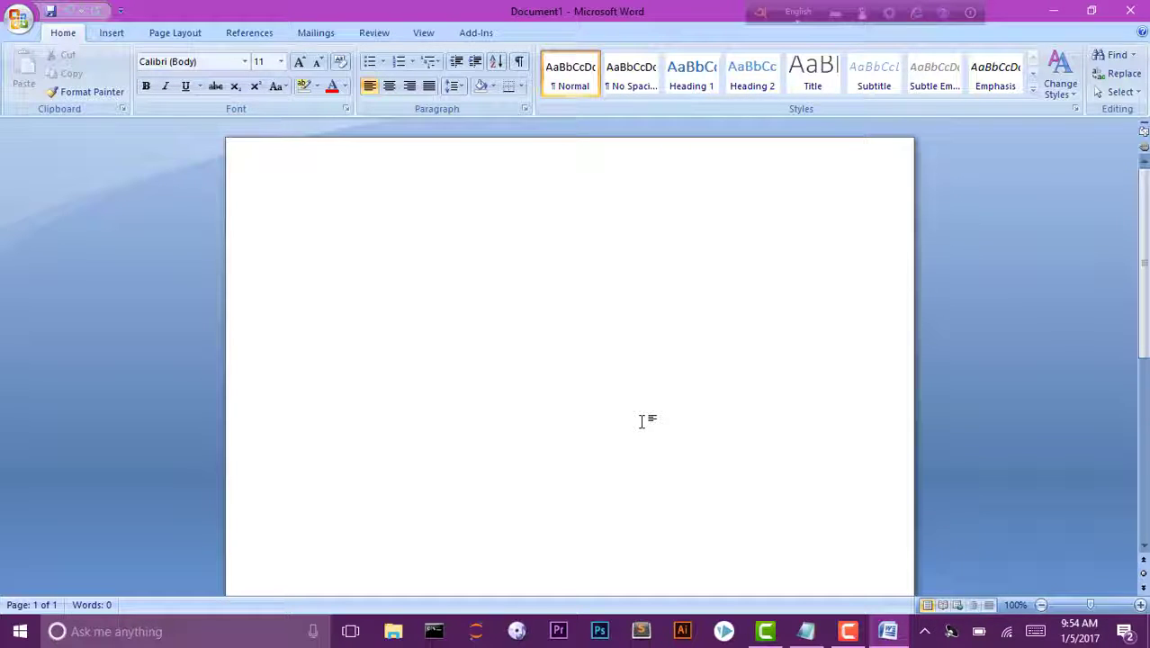
Add the line 'Ctrl + F4= Close Document' to the shortcut notes.
{"action": "left_click", "coordinate": [806, 635]}
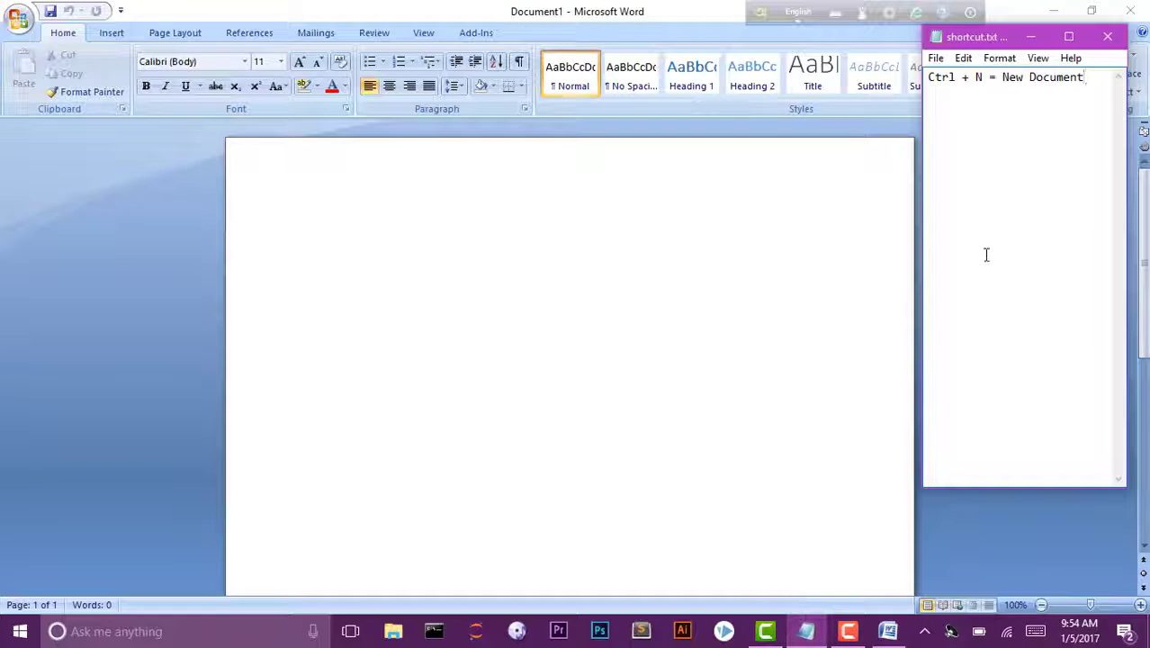
{"action": "key", "text": "Return"}
{"action": "key", "text": "Return"}
{"action": "key", "text": "Return"}
{"action": "type", "text": "Ctrl"}
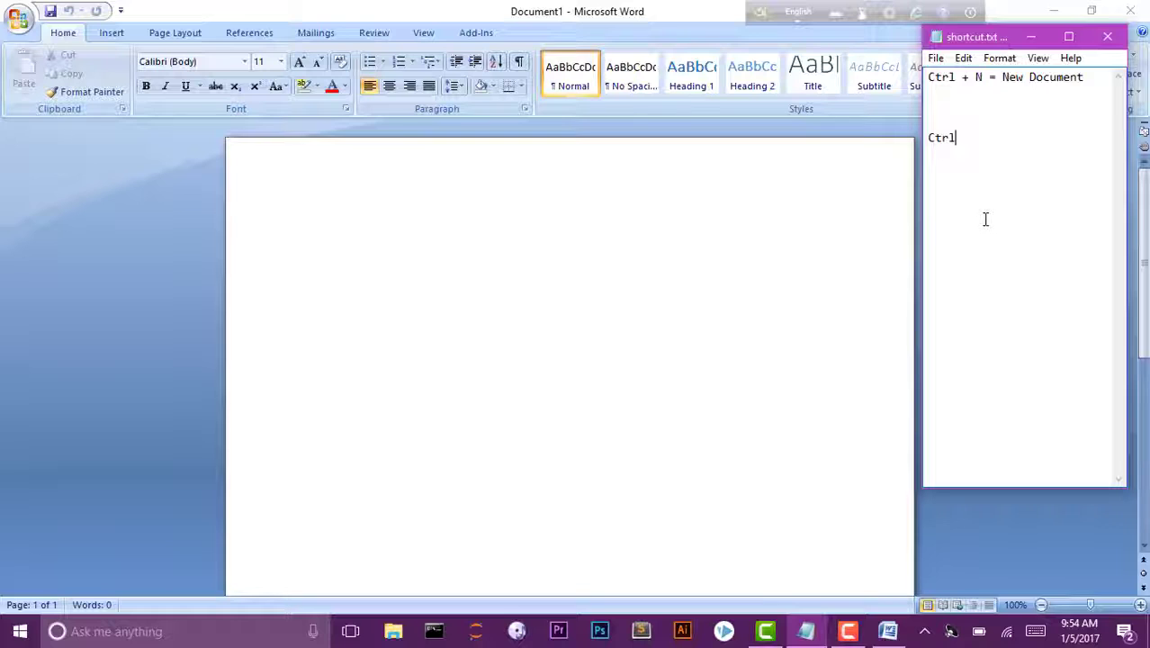
{"action": "type", "text": " + F4"}
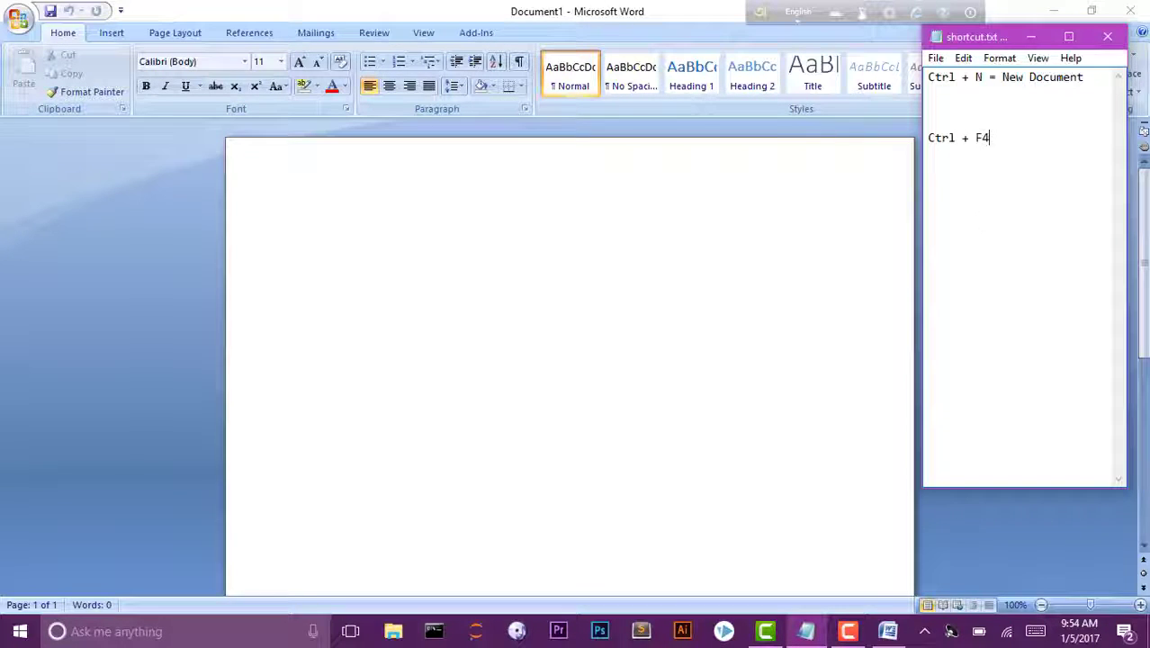
{"action": "type", "text": "= Close "}
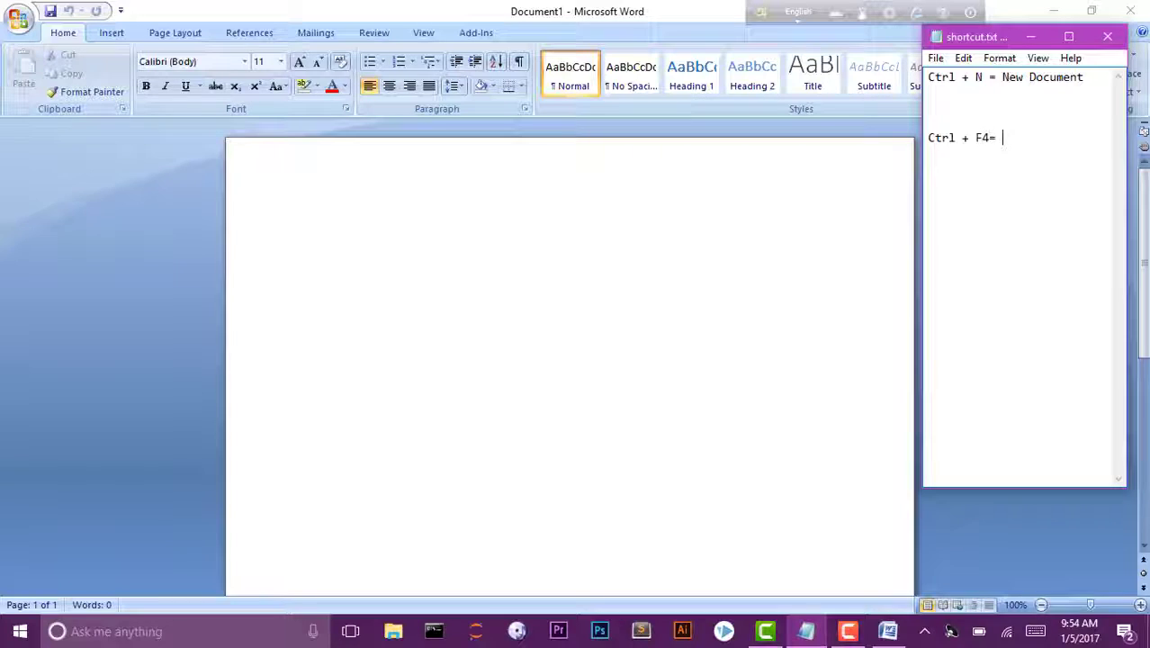
{"action": "type", "text": "Document"}
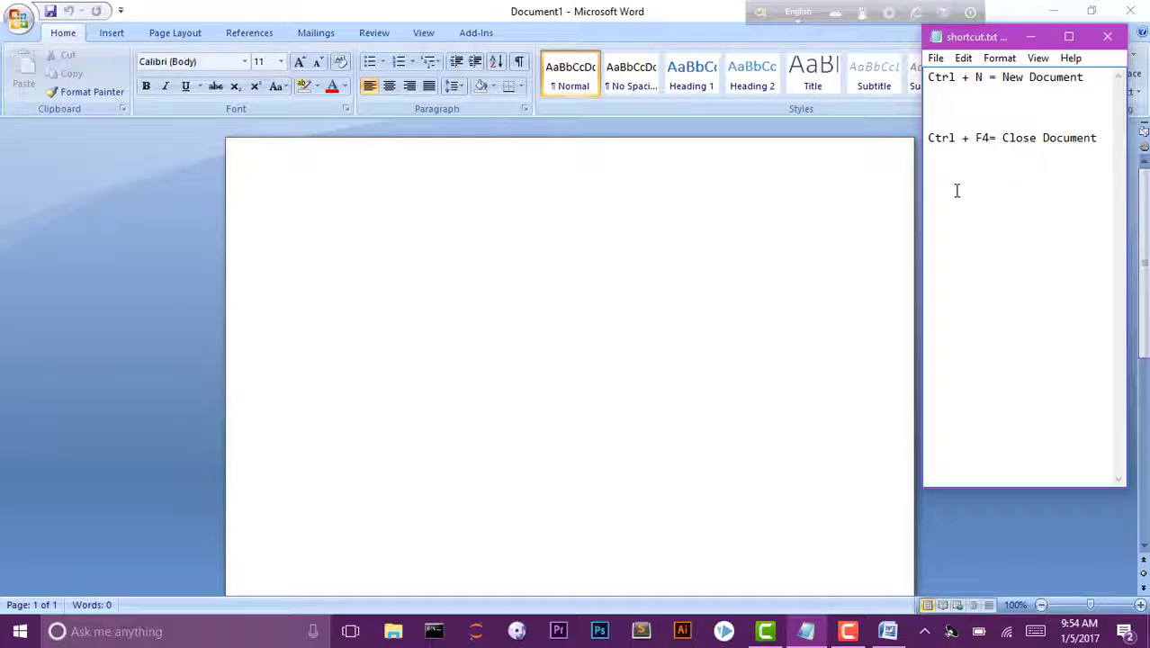
Close the blank Word document with Ctrl+F4, leaving Word empty.
{"action": "left_click", "coordinate": [612, 296]}
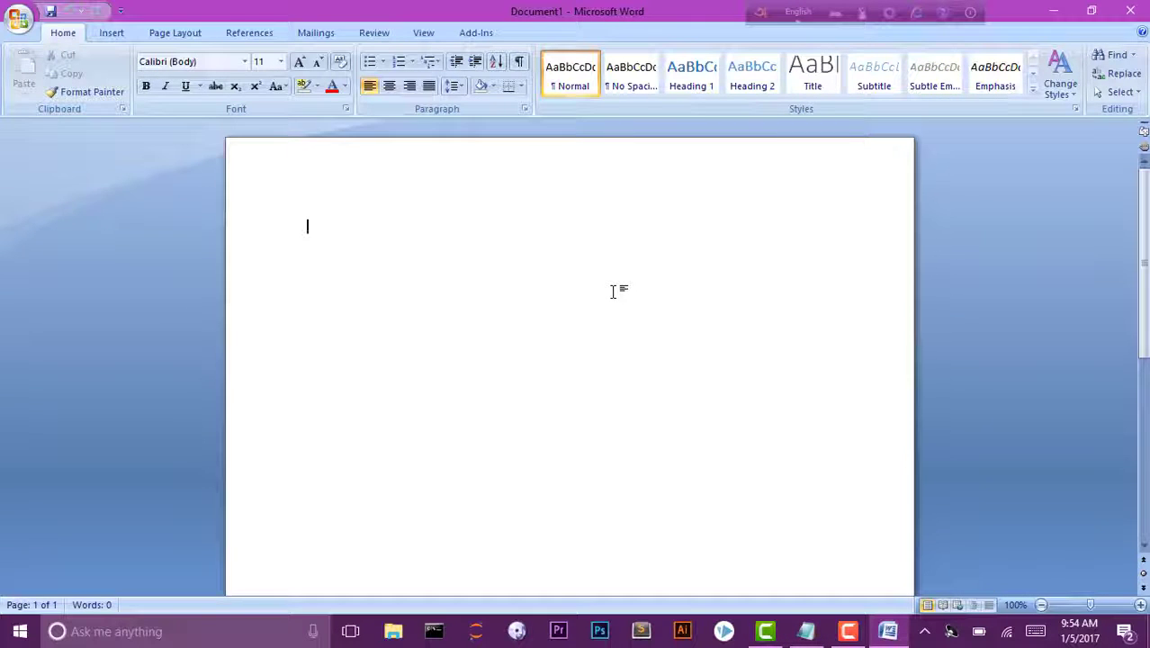
{"action": "key", "text": "ctrl+F4"}
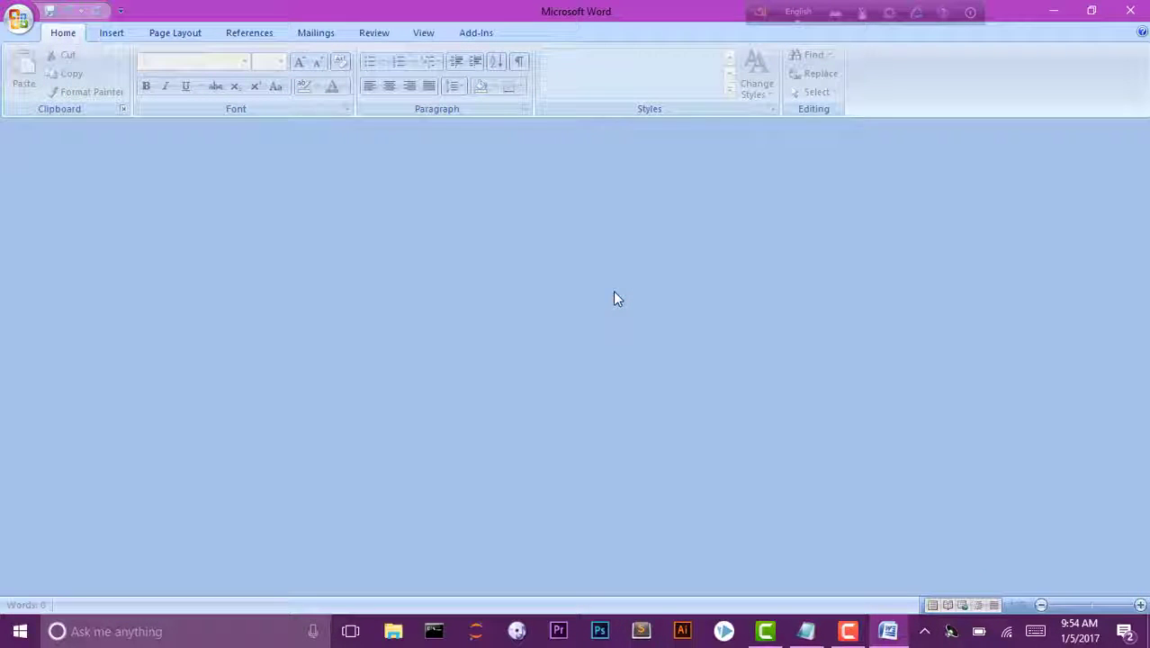
{"action": "left_click", "coordinate": [807, 631]}
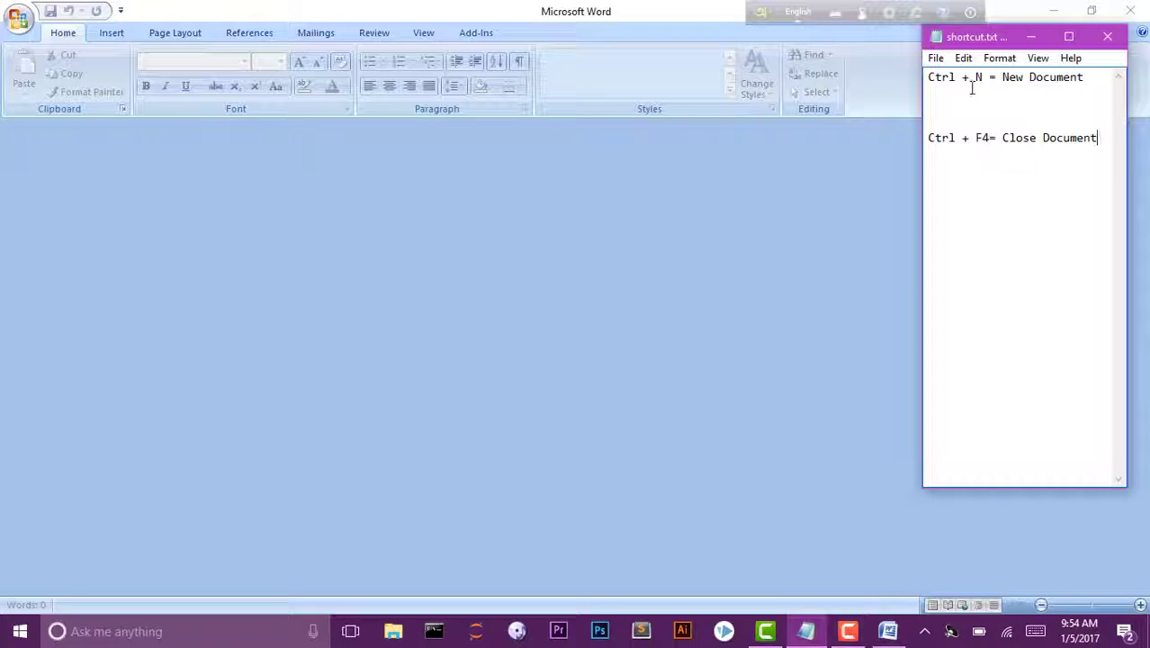
{"action": "left_click_drag", "start_coordinate": [985, 78], "coordinate": [928, 78]}
{"action": "left_click", "coordinate": [953, 106]}
{"action": "left_click", "coordinate": [563, 265]}
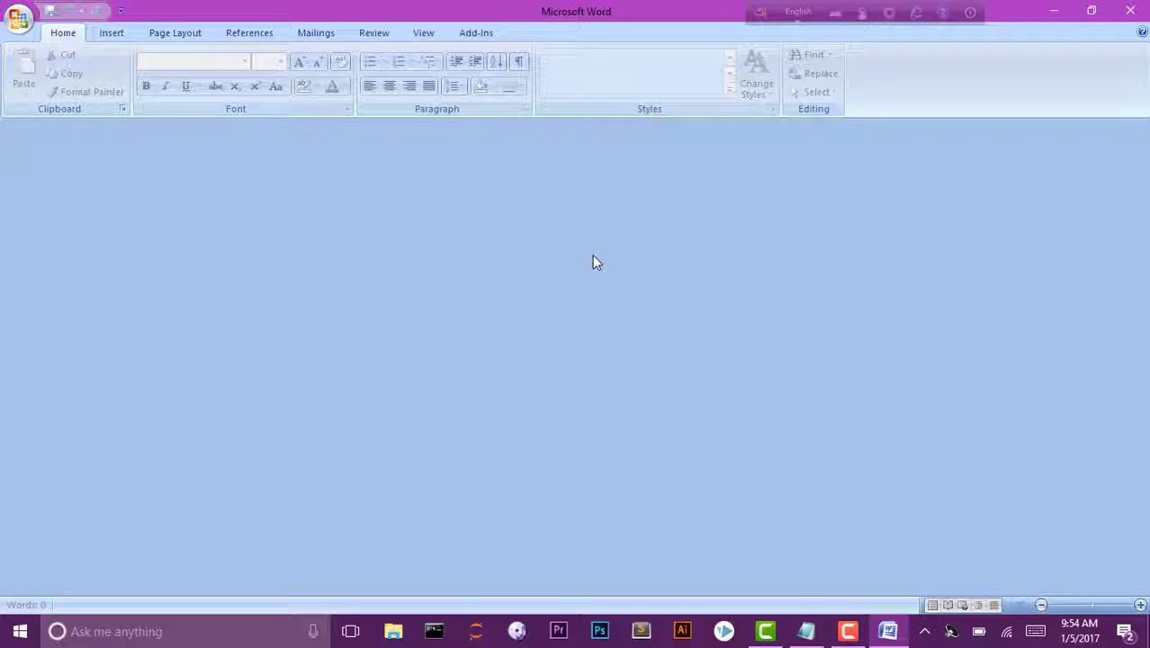
Create a new document with Ctrl+N, type 'Hello World', and select all of it.
{"action": "key", "text": "ctrl+n"}
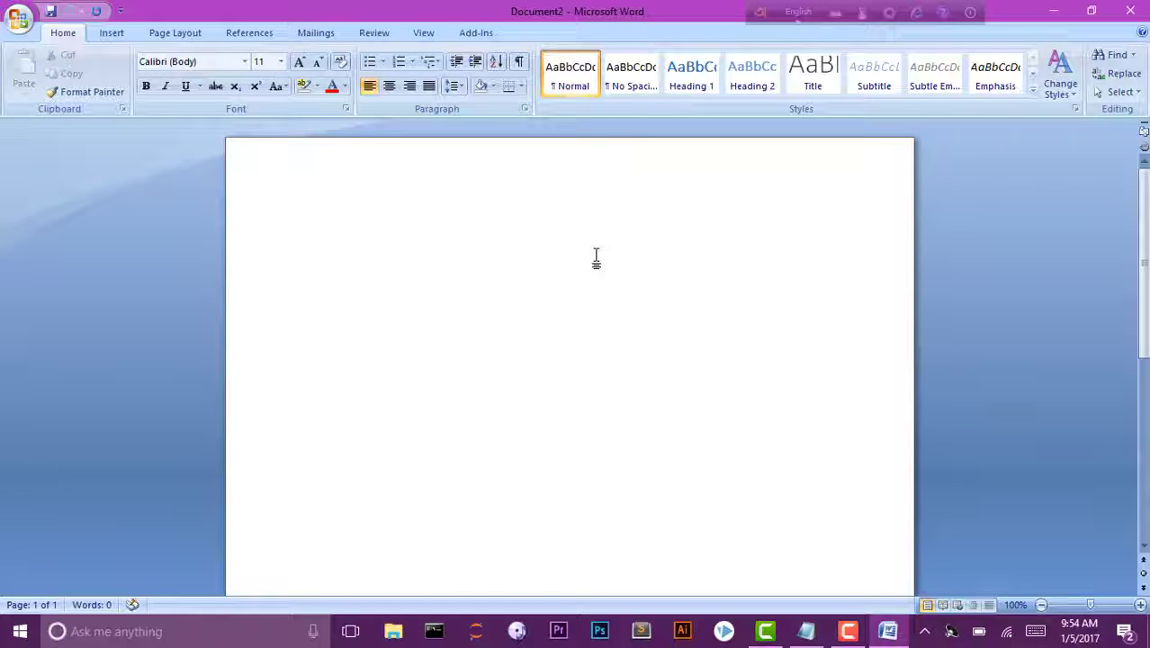
{"action": "type", "text": "H"}
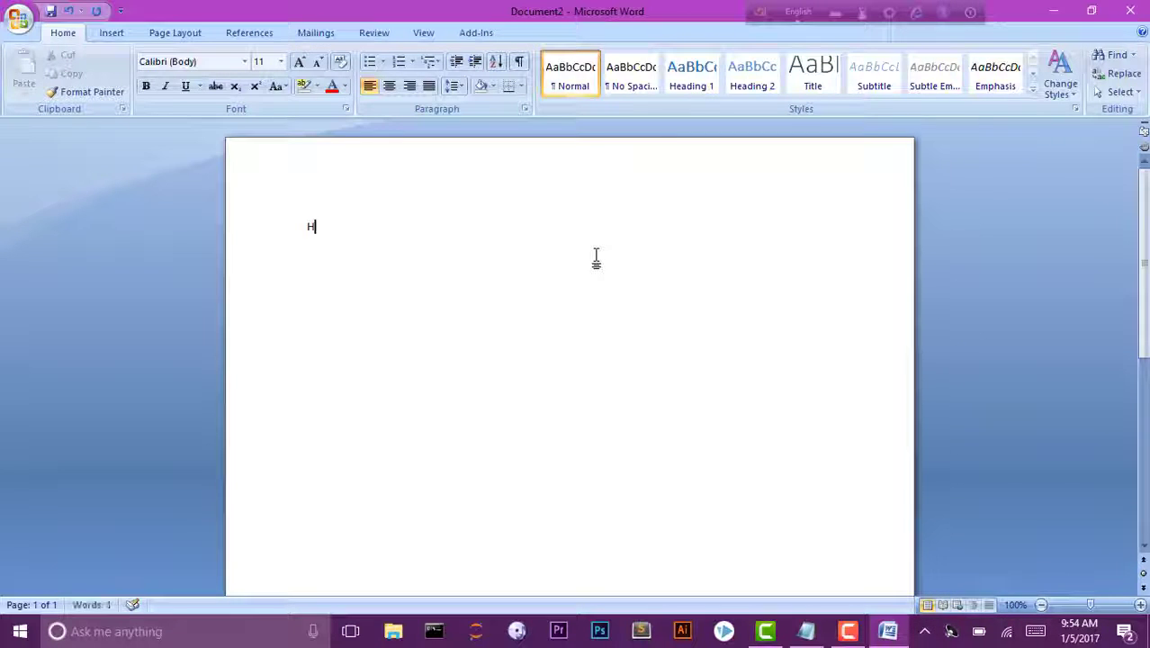
{"action": "type", "text": "ello "}
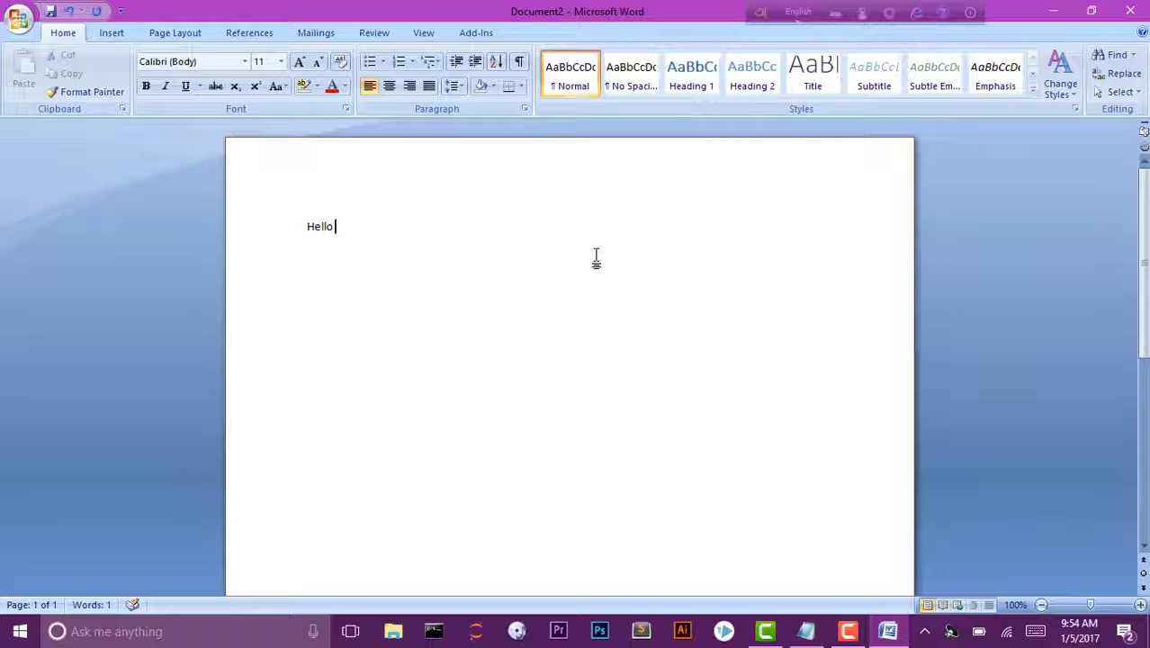
{"action": "type", "text": "World"}
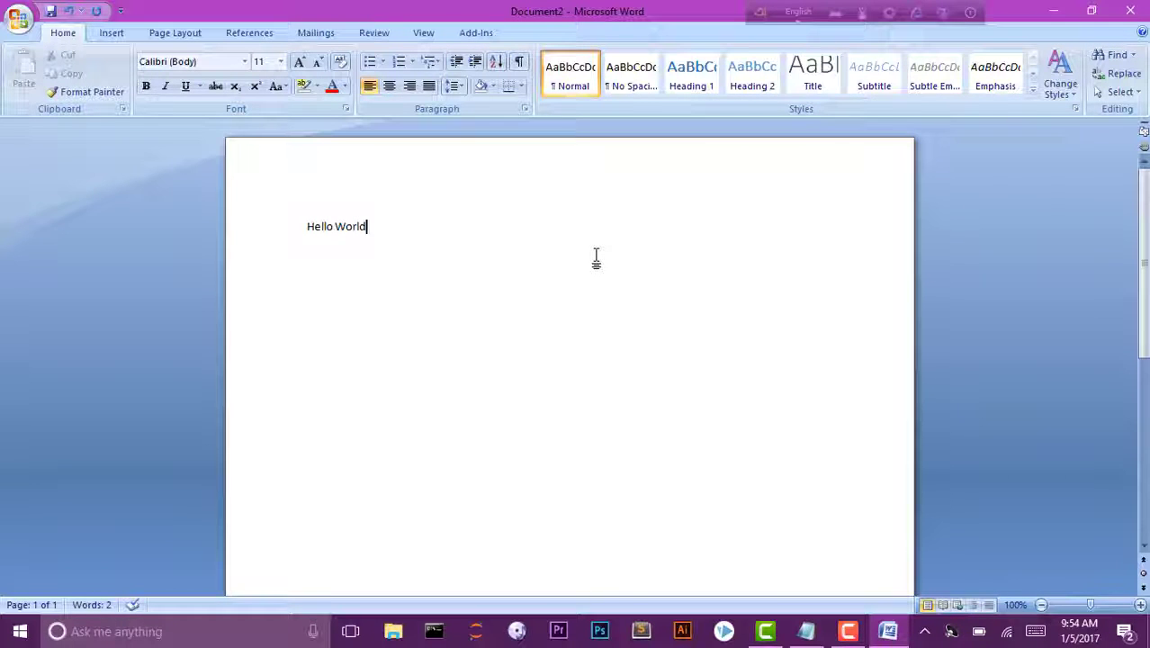
{"action": "key", "text": "ctrl+a"}
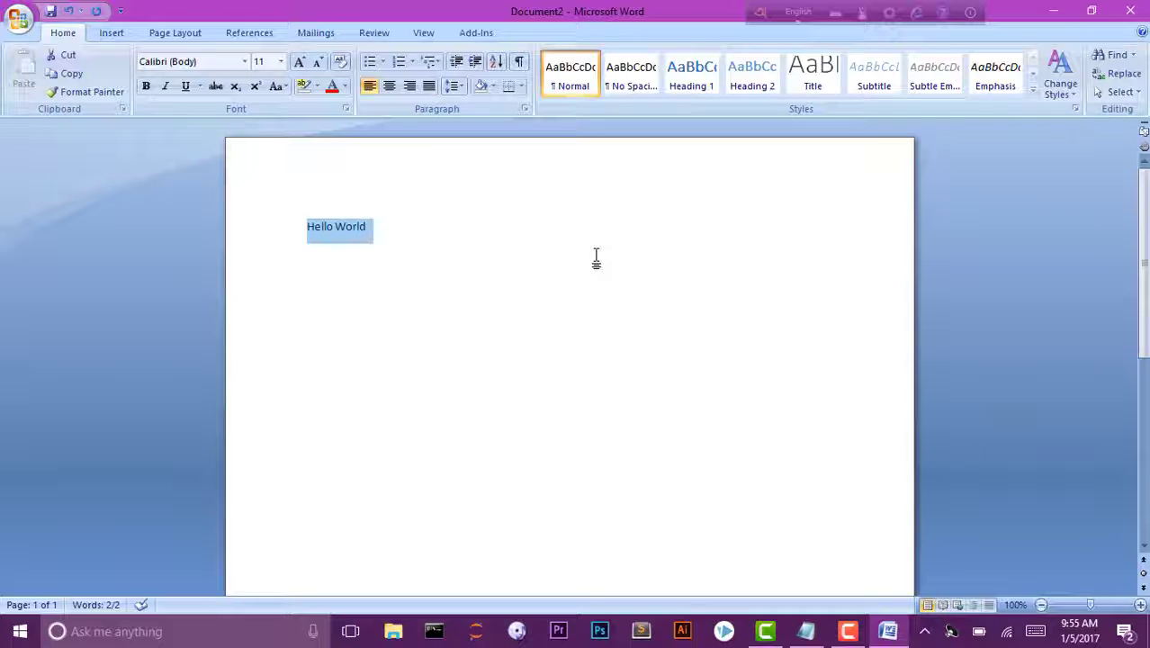
Enlarge 'Hello World' to 48 pt and add a period after World.
{"action": "key", "text": "ctrl+shift+period"}
{"action": "key", "text": "ctrl+shift+period"}
{"action": "key", "text": "ctrl+shift+period"}
{"action": "key", "text": "ctrl+shift+period"}
{"action": "key", "text": "ctrl+shift+period"}
{"action": "key", "text": "ctrl+shift+period"}
{"action": "key", "text": "ctrl+shift+period"}
{"action": "key", "text": "ctrl+shift+period"}
{"action": "key", "text": "ctrl+shift+period"}
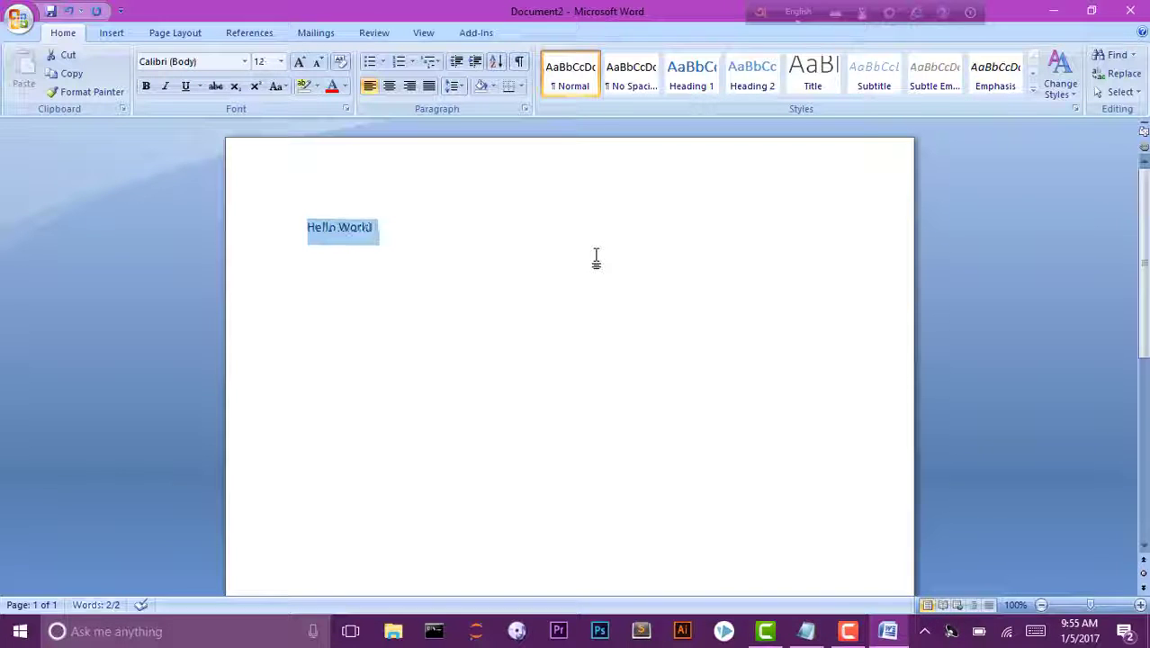
{"action": "key", "text": "ctrl+shift+period"}
{"action": "key", "text": "ctrl+shift+period"}
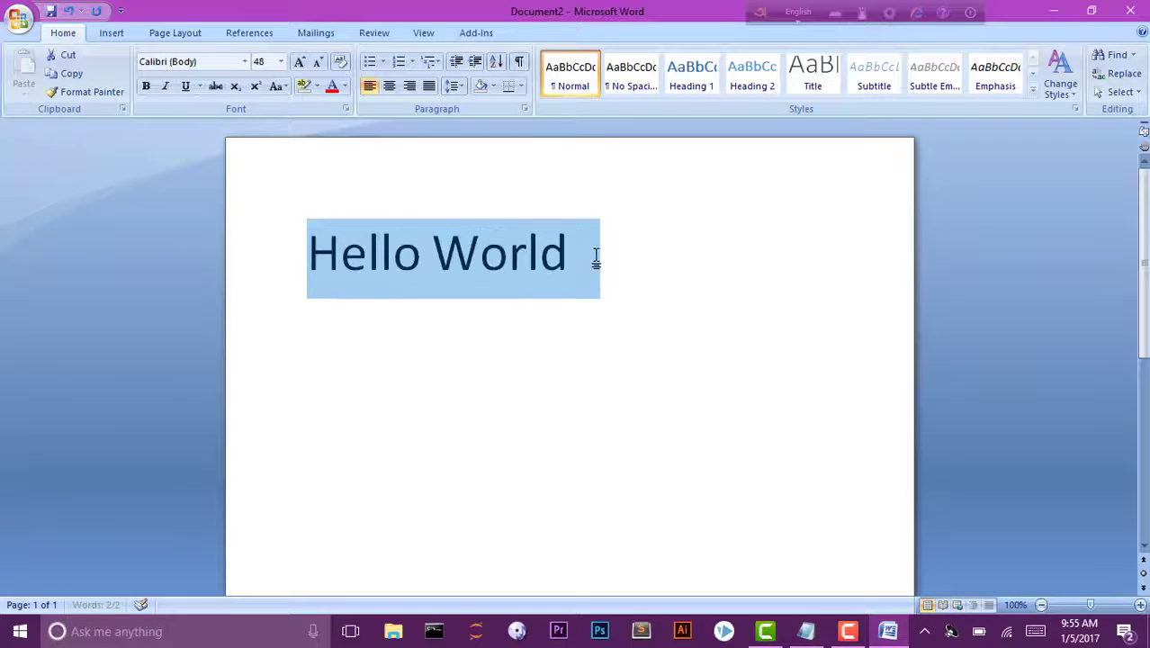
{"action": "left_click", "coordinate": [596, 258]}
{"action": "type", "text": "."}
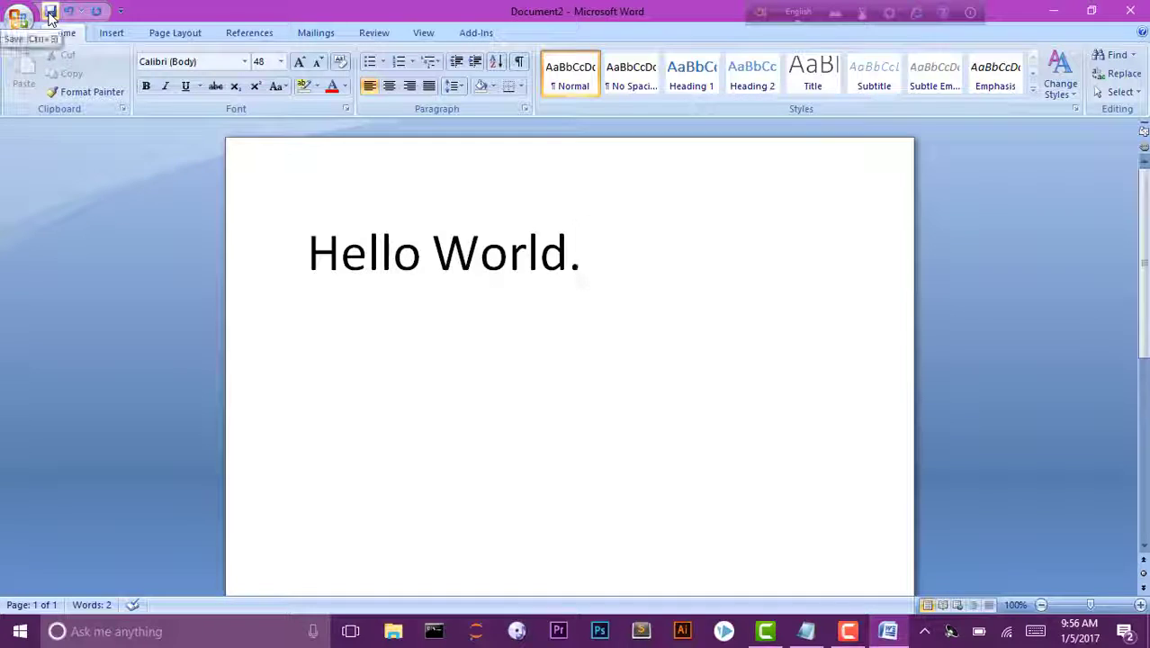
Save the new document under the file name Hello World.docx in Documents.
{"action": "left_click", "coordinate": [50, 14]}
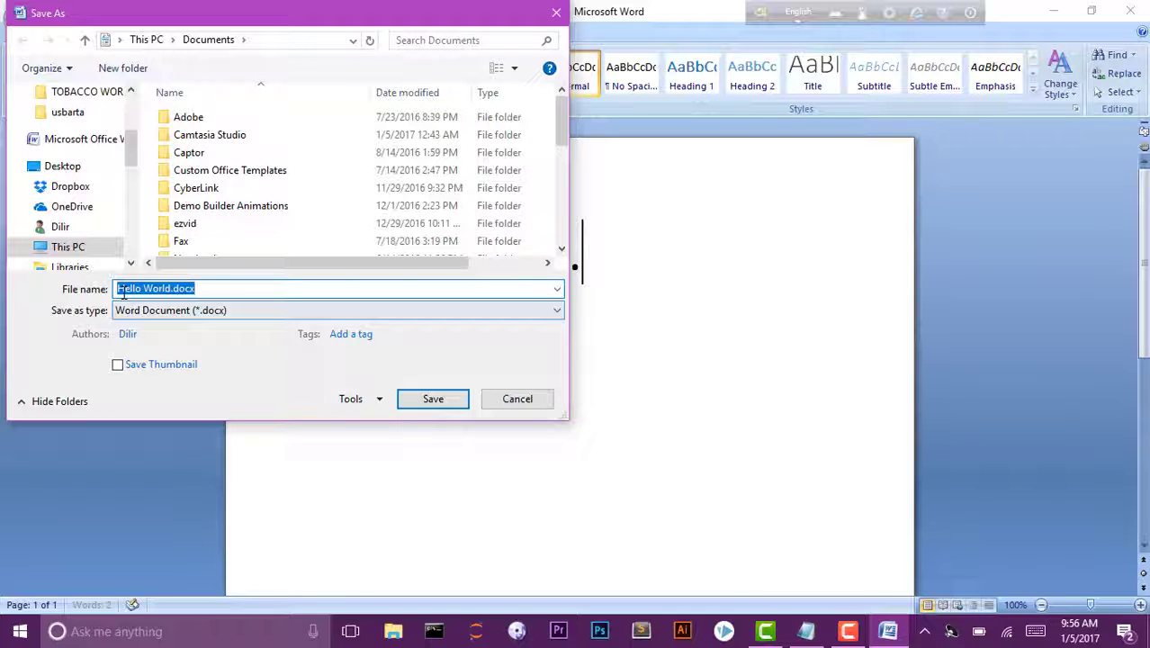
{"action": "left_click", "coordinate": [238, 289]}
{"action": "key", "text": "Left"}
{"action": "key", "text": "Left"}
{"action": "key", "text": "Left"}
{"action": "key", "text": "Left"}
{"action": "key", "text": "Left"}
{"action": "key", "text": "End"}
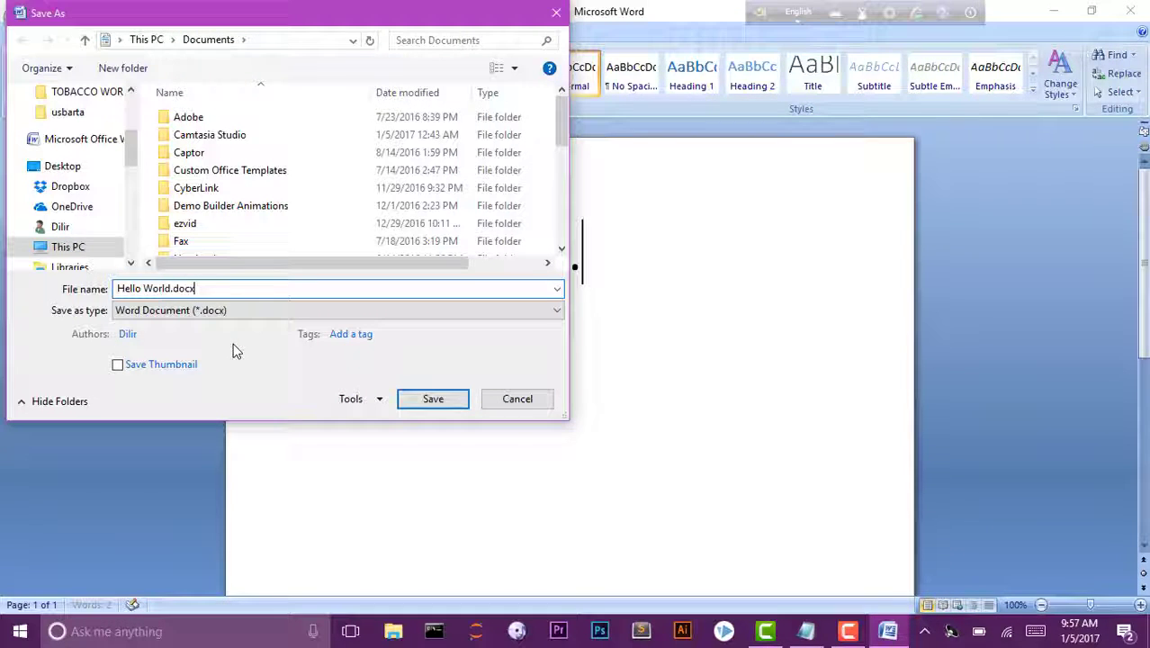
{"action": "left_click", "coordinate": [432, 403]}
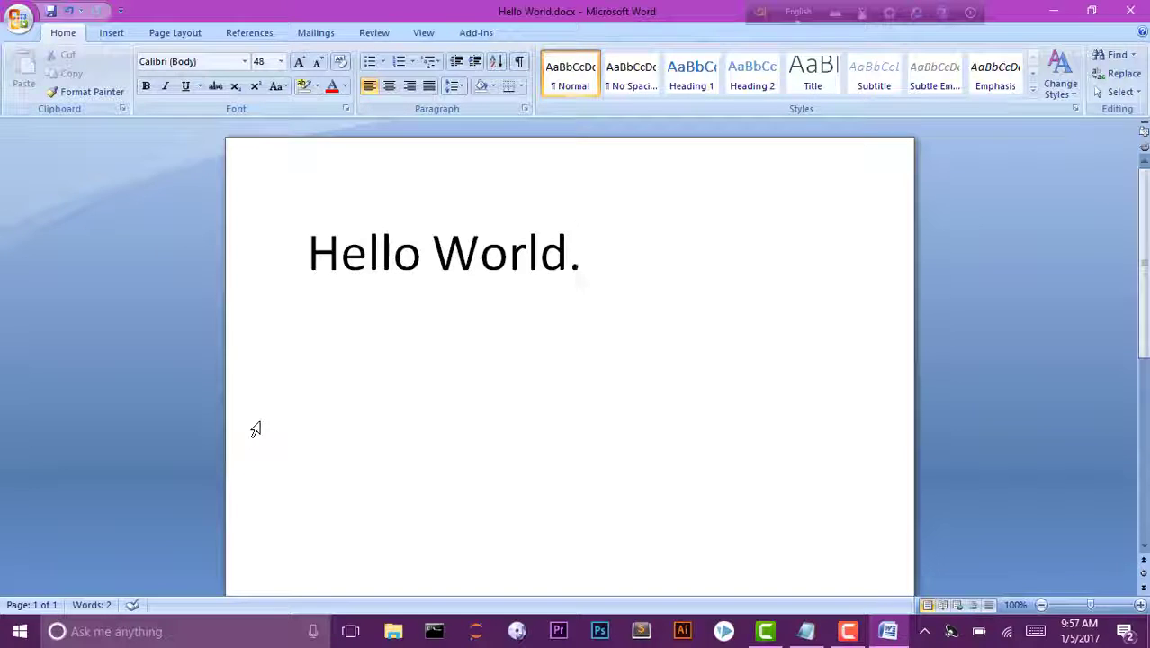
Close Hello World.docx, exit Word with Alt+F4, and relaunch Word from the desktop icon.
{"action": "key", "text": "ctrl+w"}
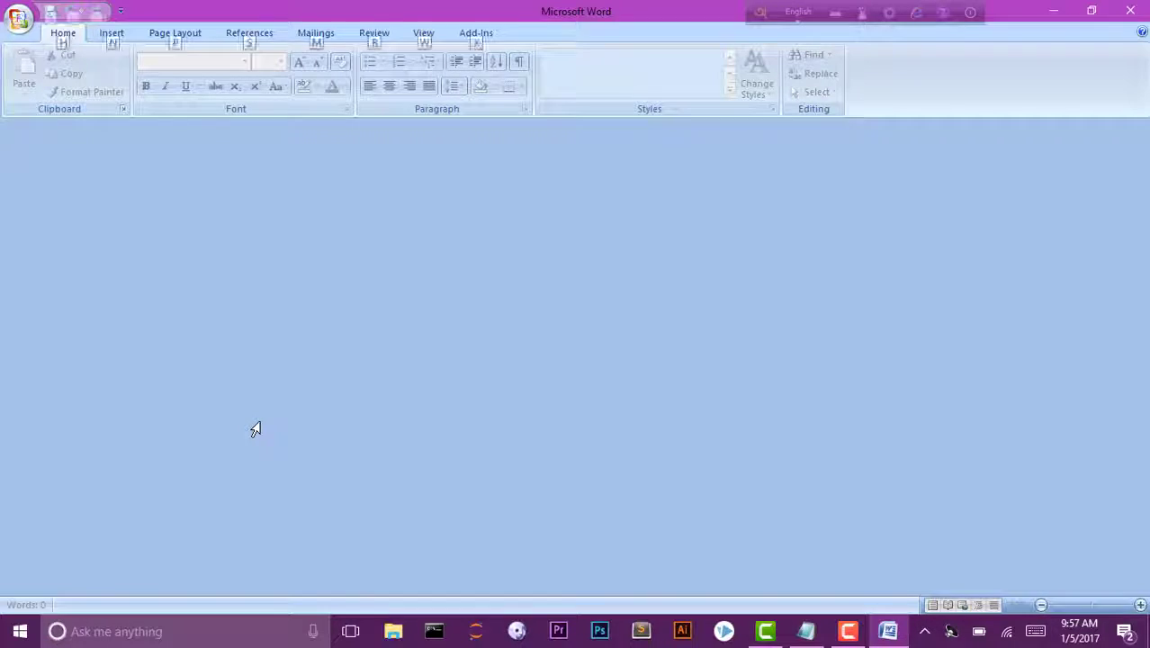
{"action": "key", "text": "alt+F4"}
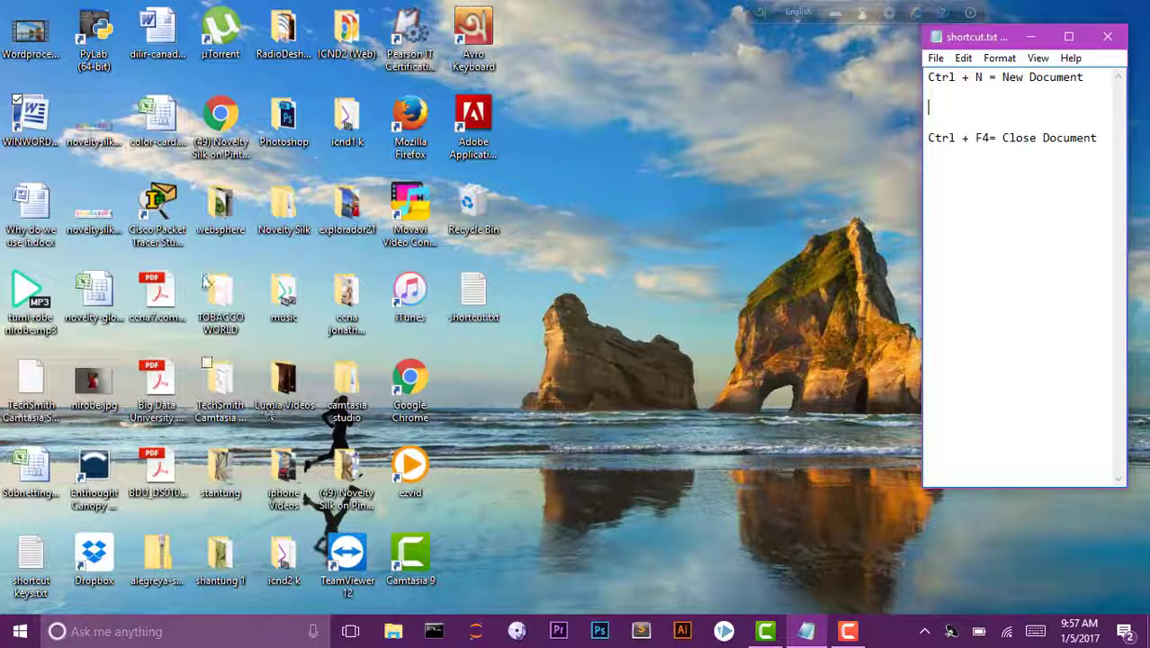
{"action": "double_click", "coordinate": [32, 115]}
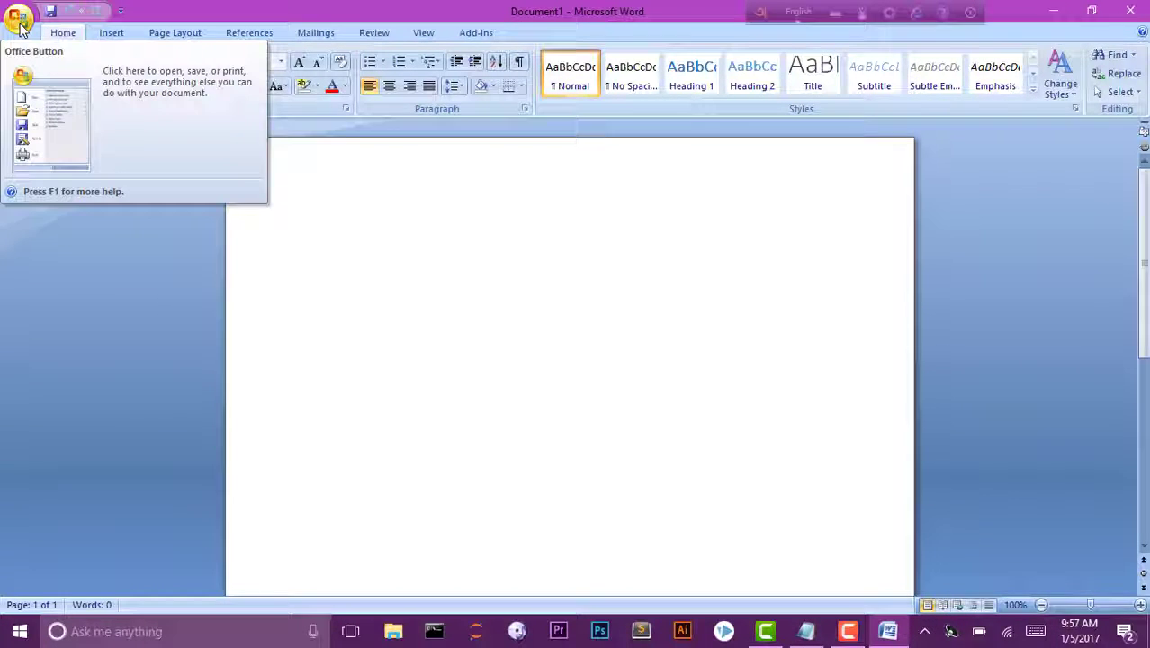
Reopen Hello World.docx from the Office Button's Recent Documents list.
{"action": "left_click", "coordinate": [20, 19]}
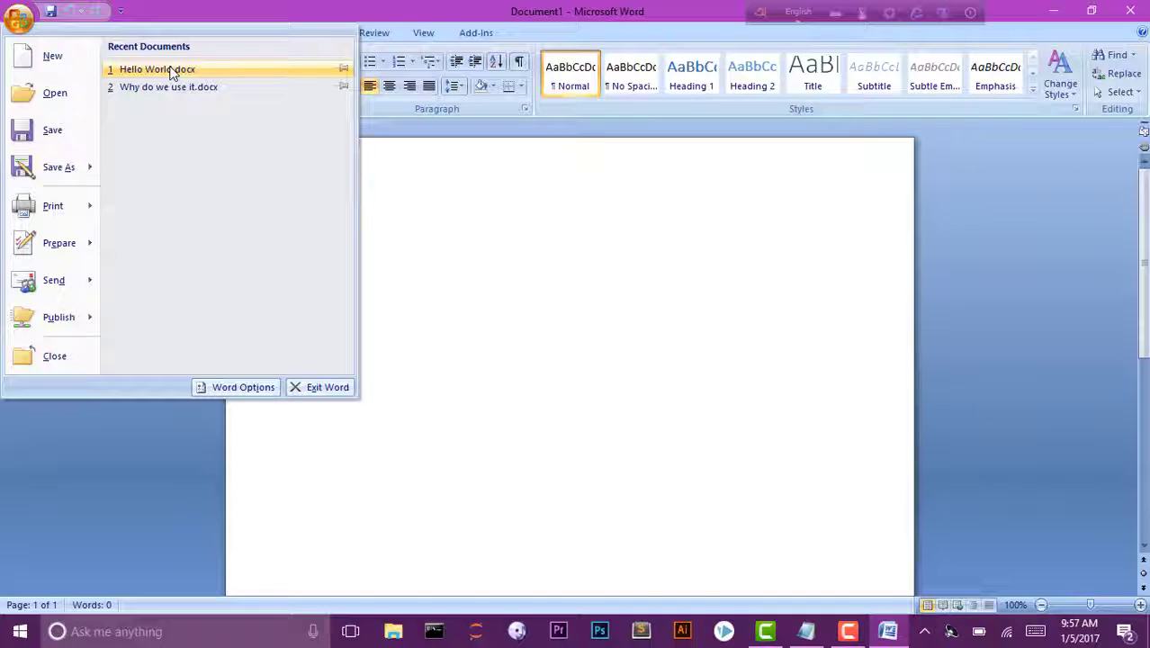
{"action": "left_click", "coordinate": [501, 288]}
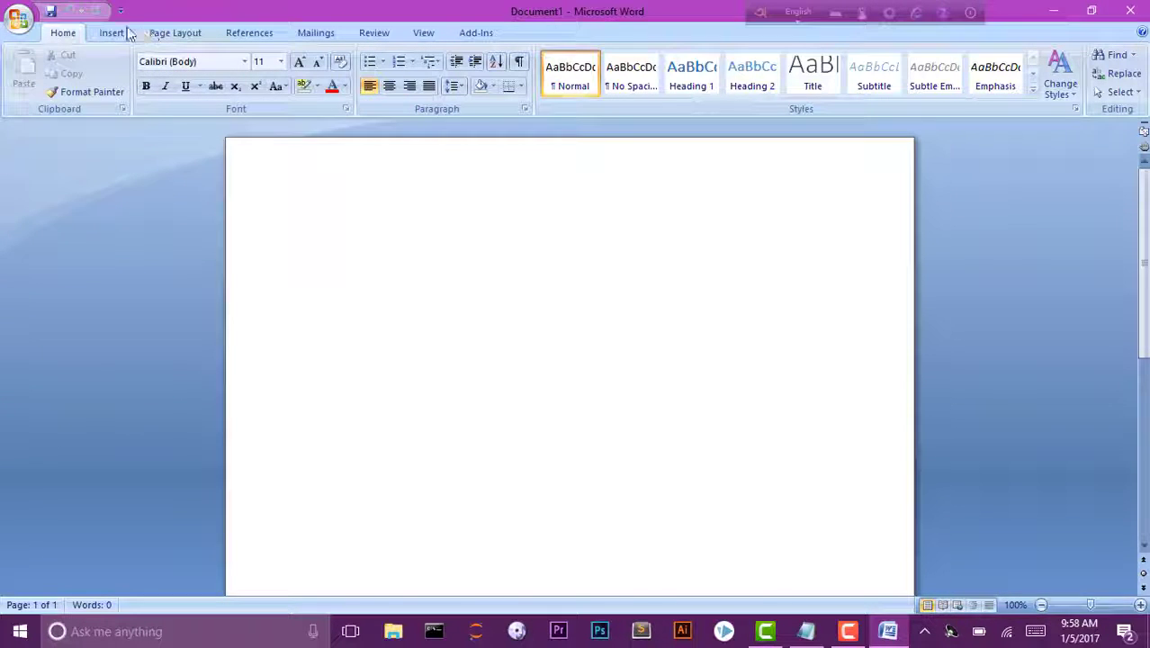
{"action": "left_click", "coordinate": [24, 22]}
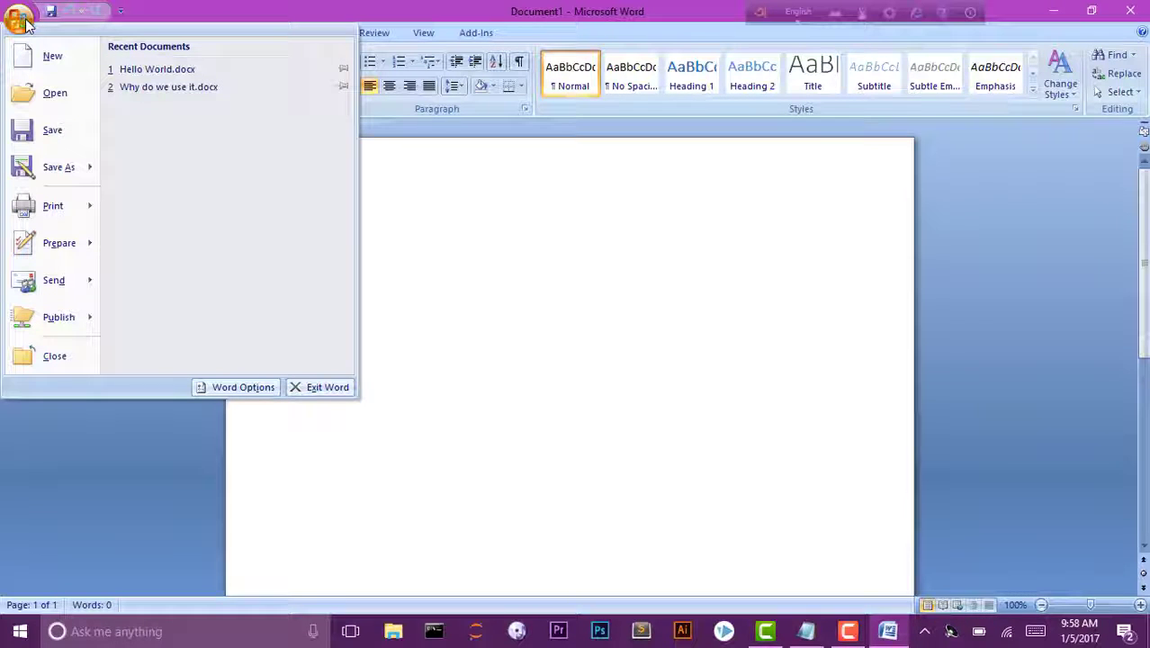
{"action": "left_click", "coordinate": [166, 77]}
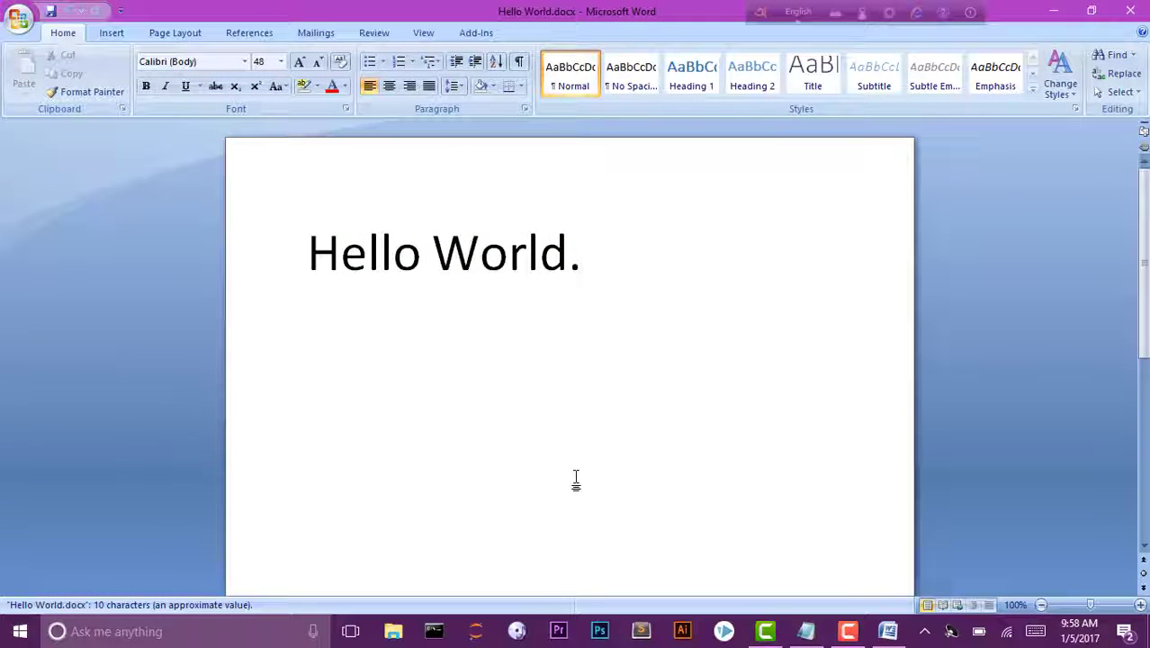
Append 'This is my First MS Word Document.' after 'Hello World.'.
{"action": "left_click", "coordinate": [649, 259]}
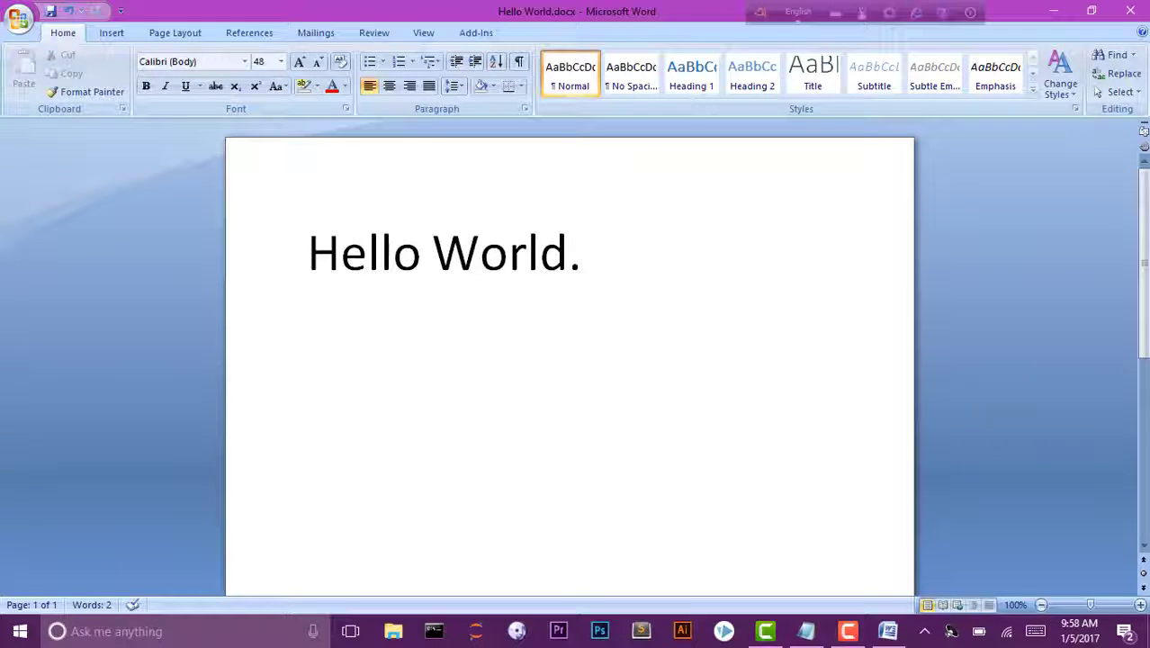
{"action": "type", "text": "This is"}
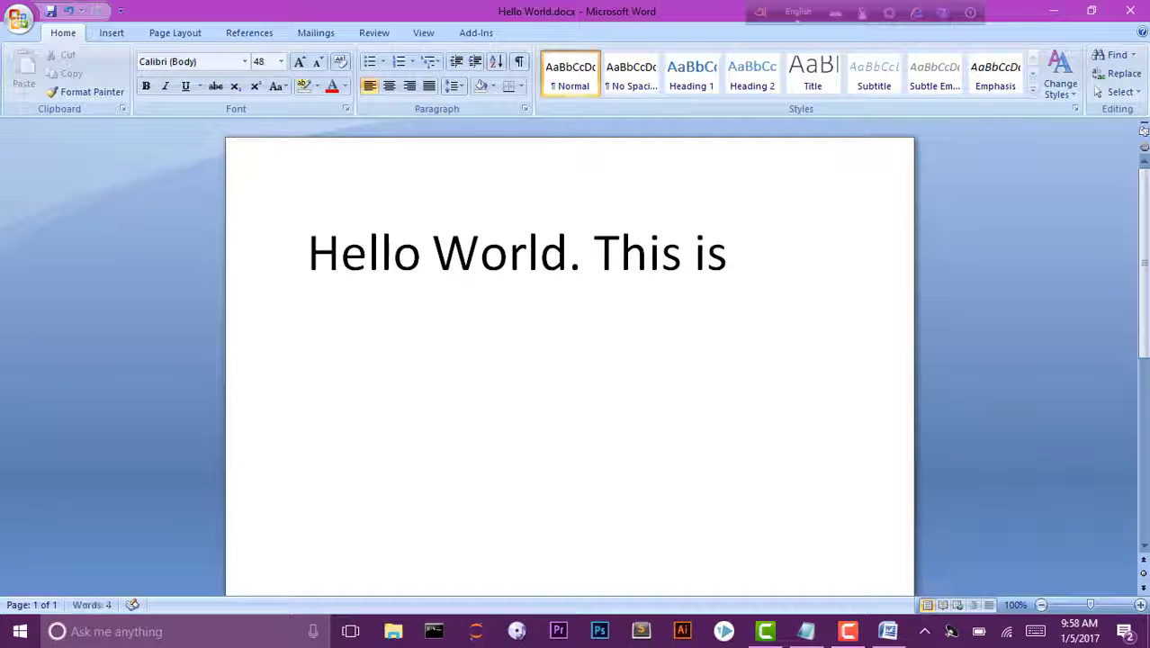
{"action": "type", "text": " my First "}
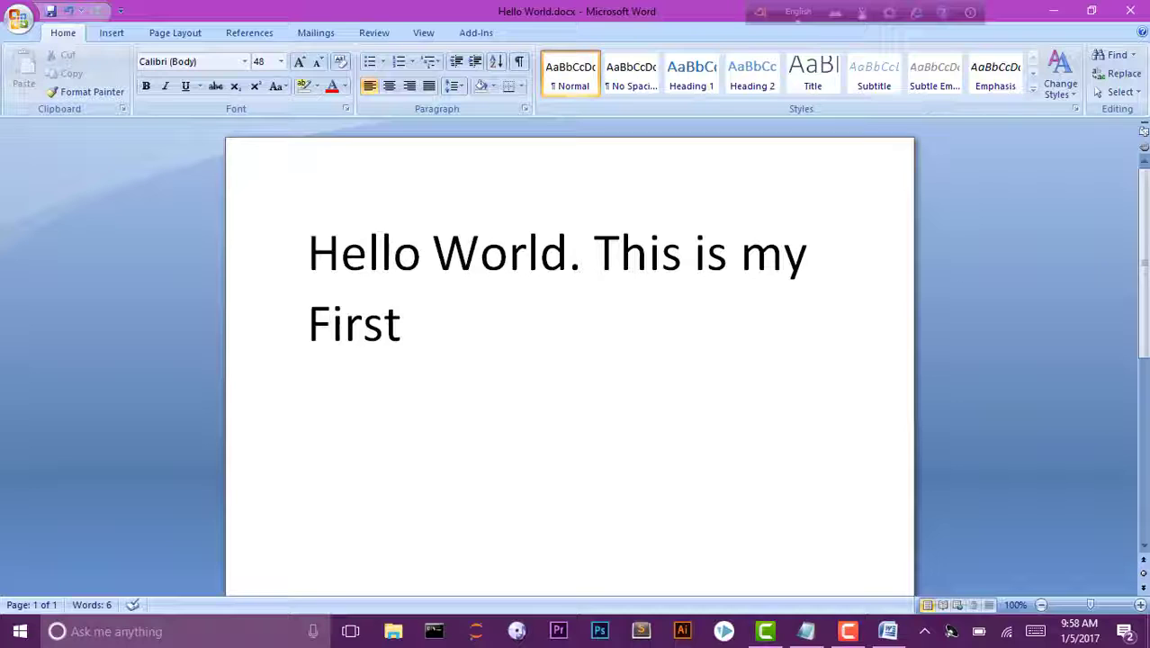
{"action": "type", "text": "MS "}
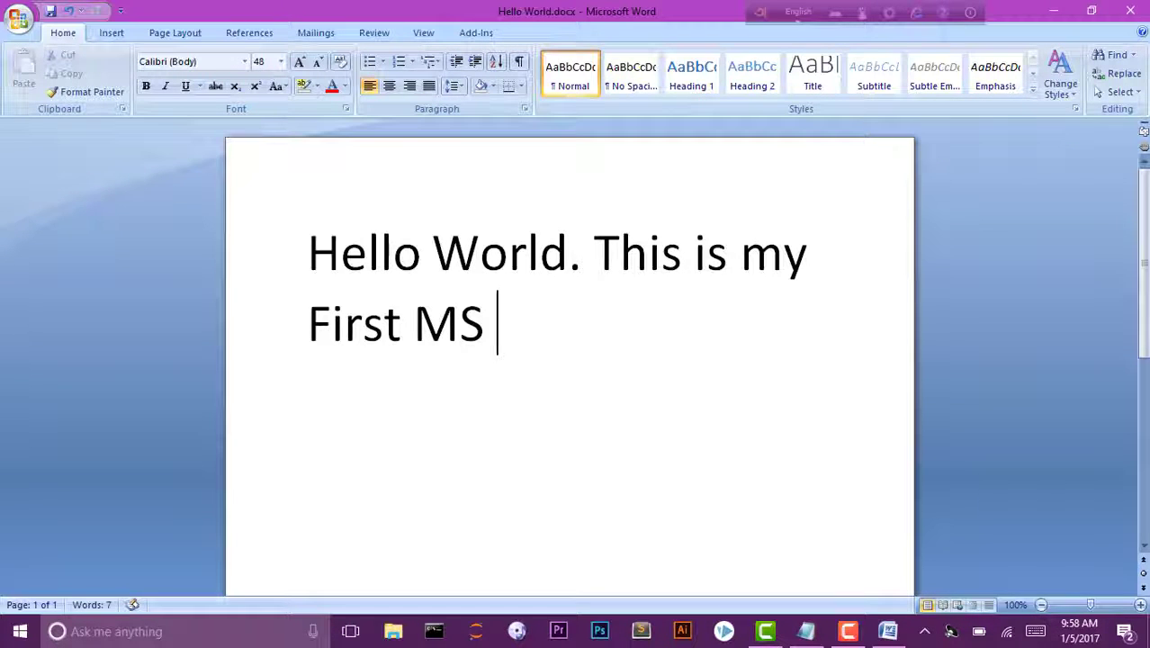
{"action": "type", "text": "Word D"}
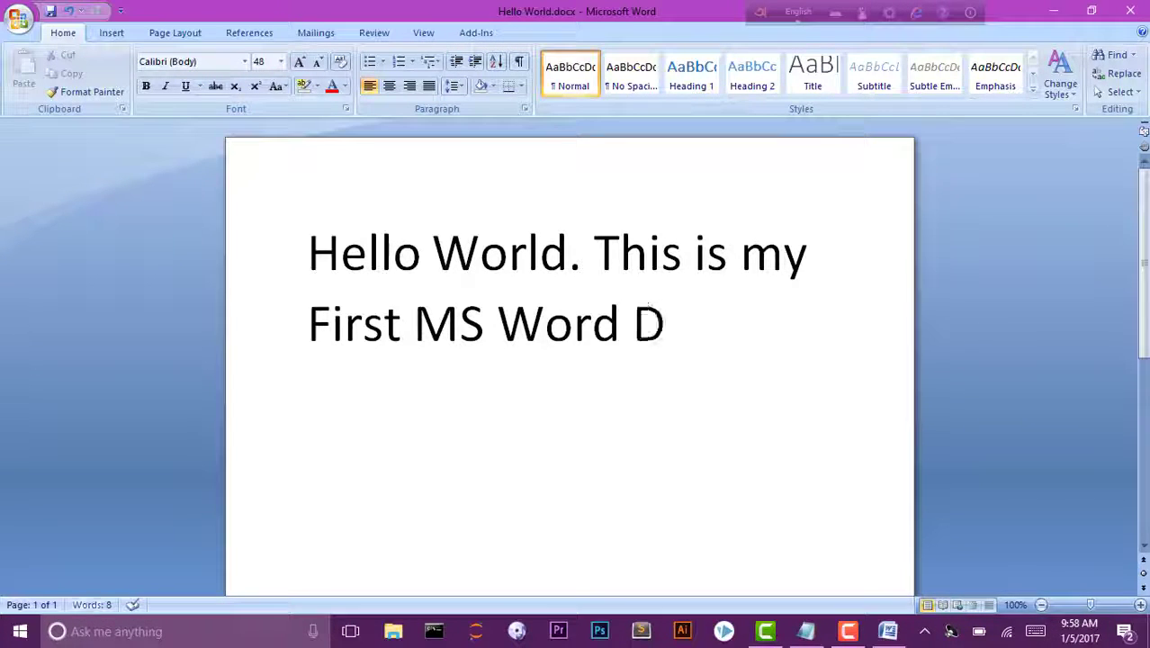
{"action": "type", "text": "ocument"}
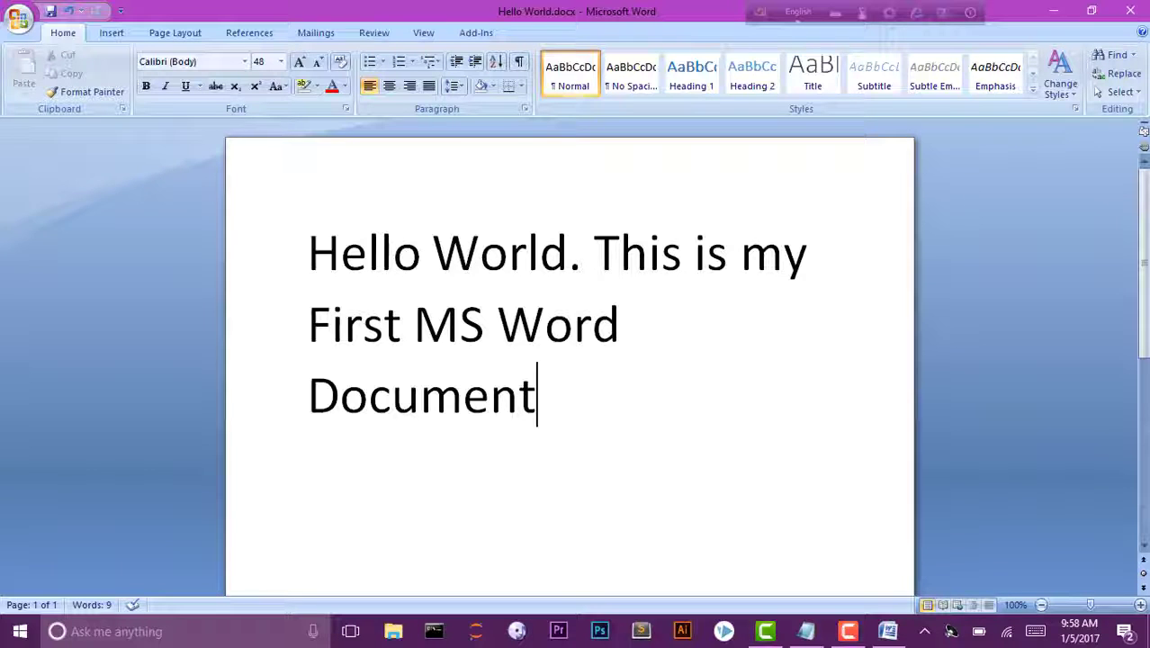
{"action": "type", "text": "."}
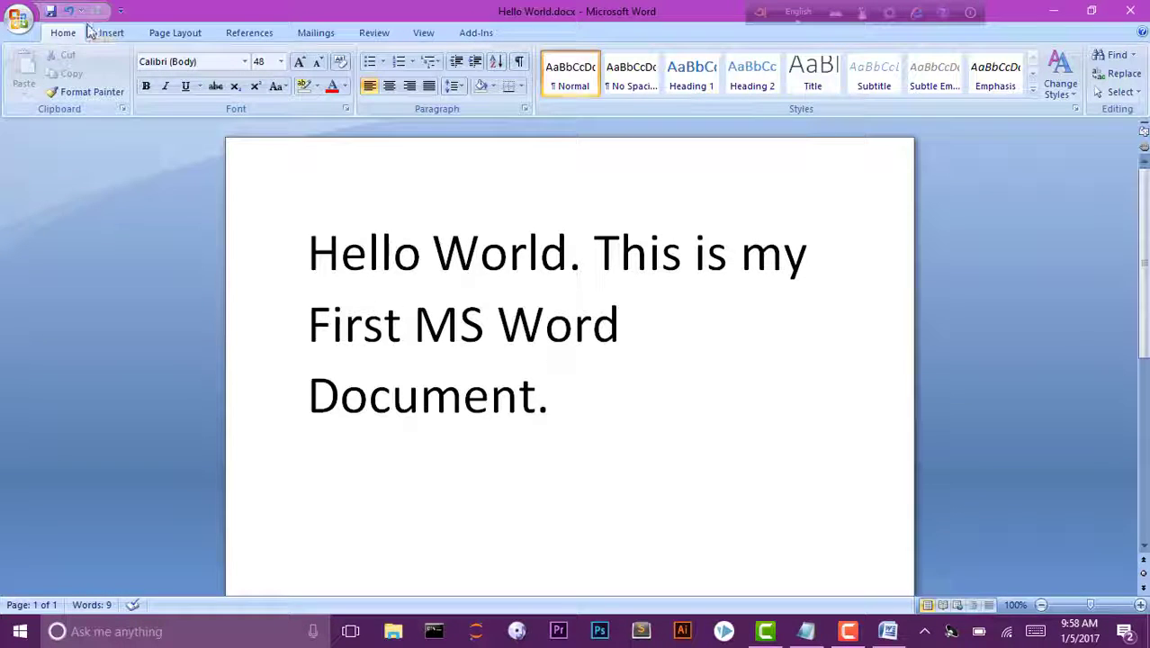
Save the extended sentence to Hello World.docx via the Quick Access Toolbar.
{"action": "left_click", "coordinate": [51, 12]}
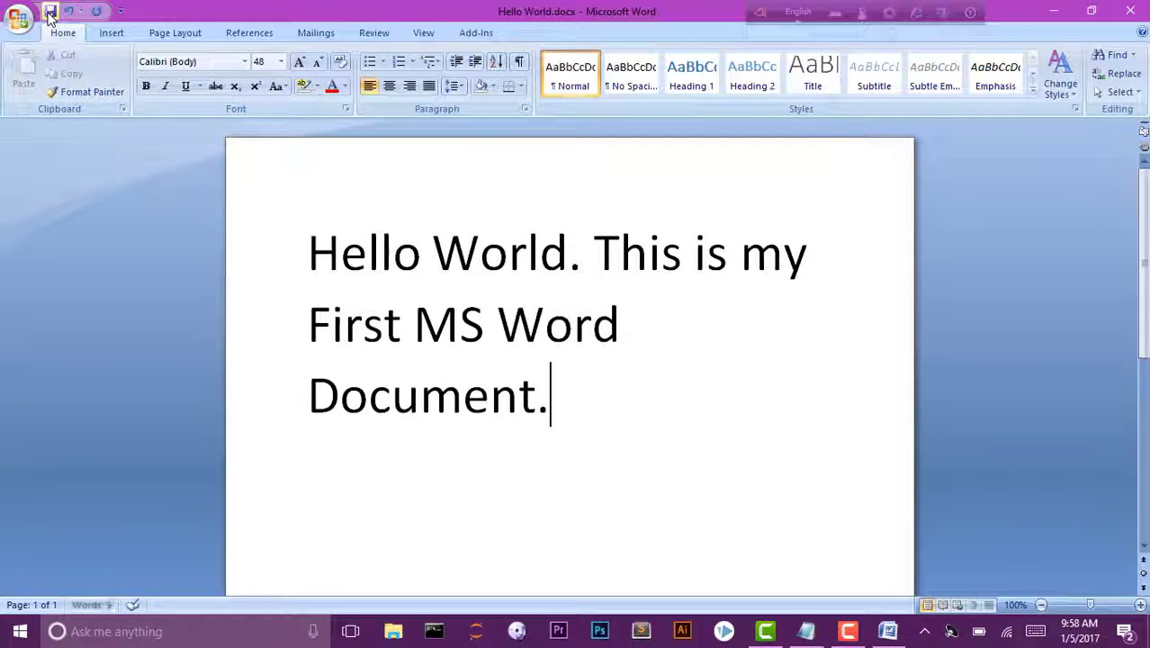
{"action": "left_click", "coordinate": [51, 16]}
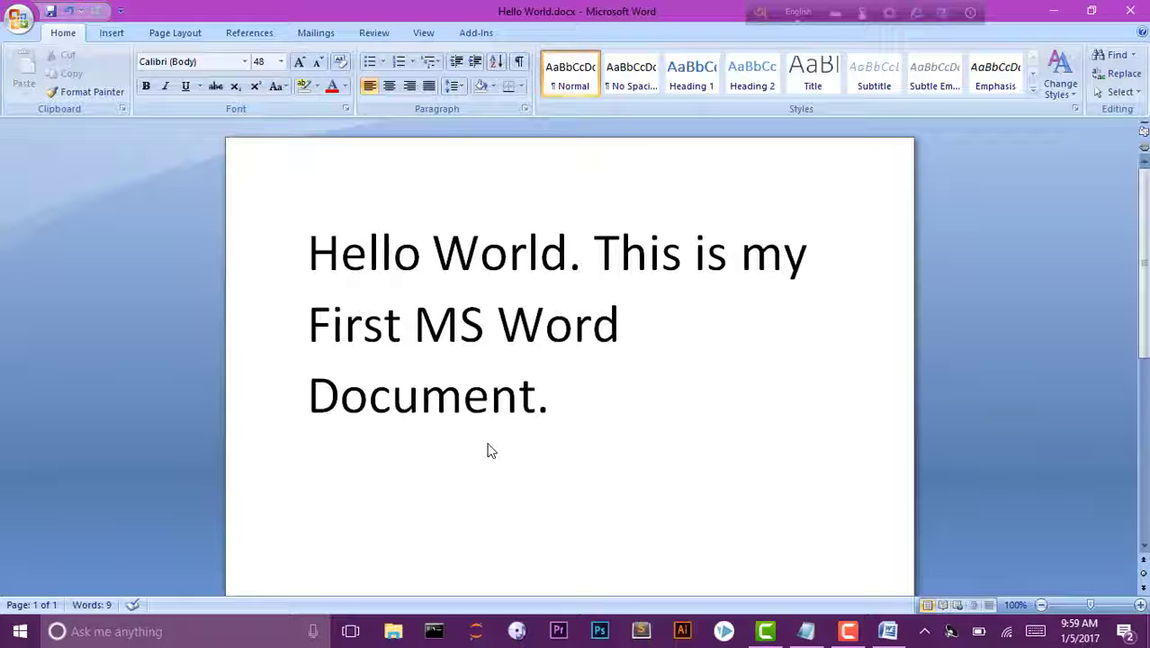
Display the Save As format list: Word Document, Word Template, Word 97-2003 Document, Other Formats.
{"action": "left_click", "coordinate": [20, 21]}
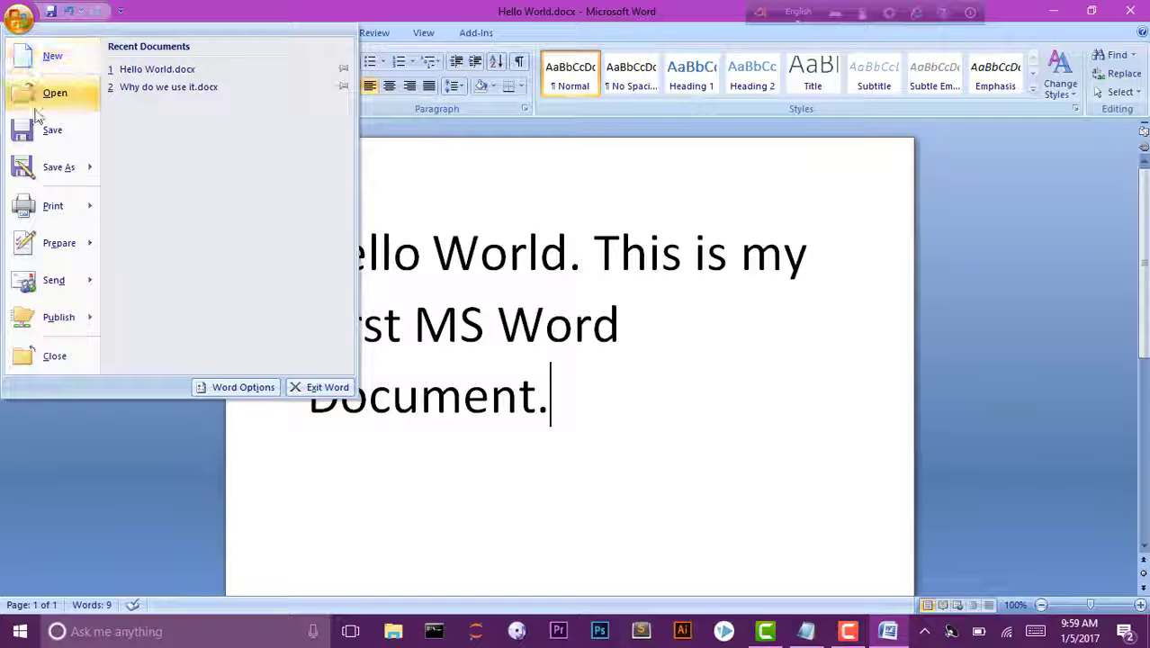
{"action": "mouse_move", "coordinate": [72, 172]}
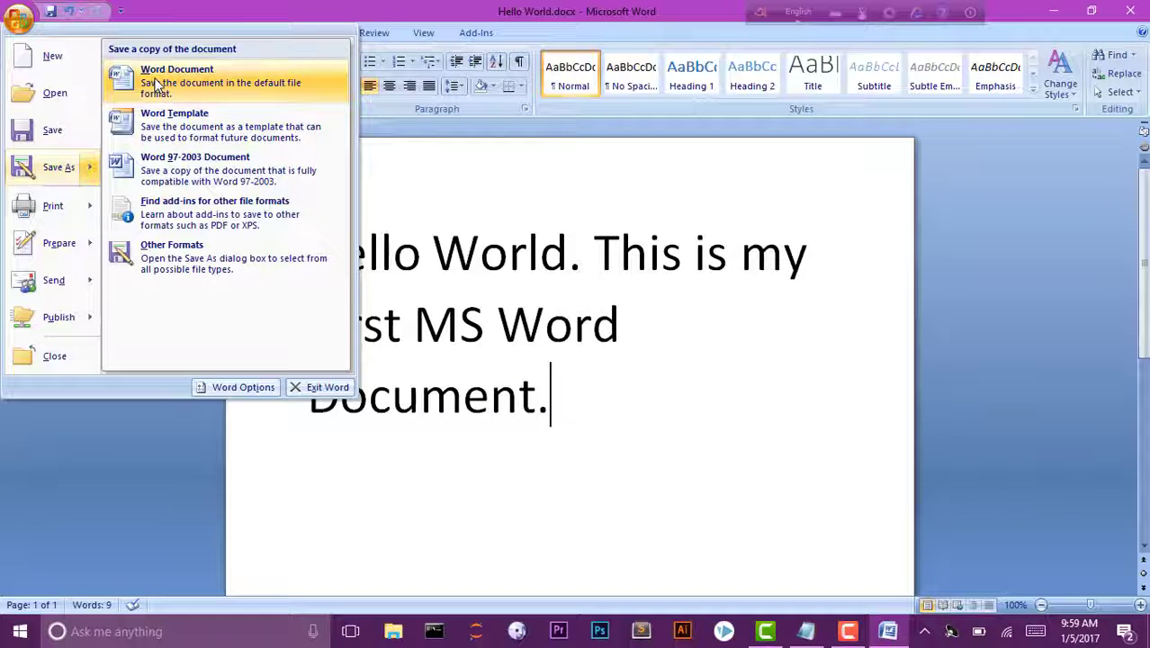
Save the document as a Word Document named Hello World1.docx, then close the Word window.
{"action": "left_click", "coordinate": [155, 83]}
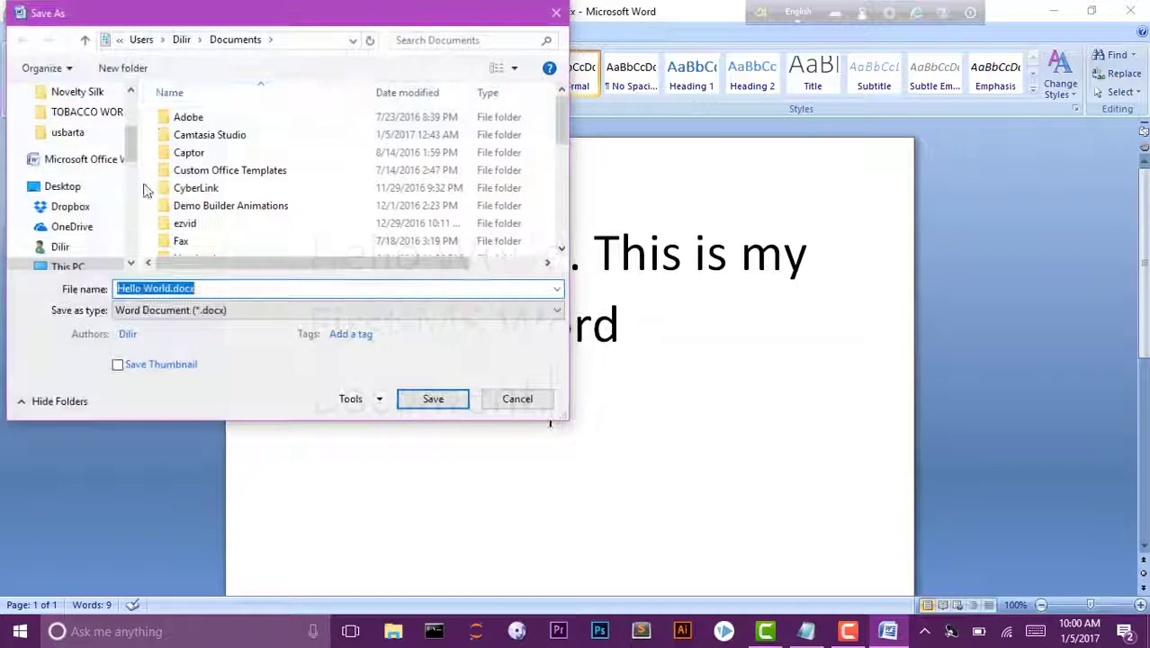
{"action": "left_click", "coordinate": [214, 285]}
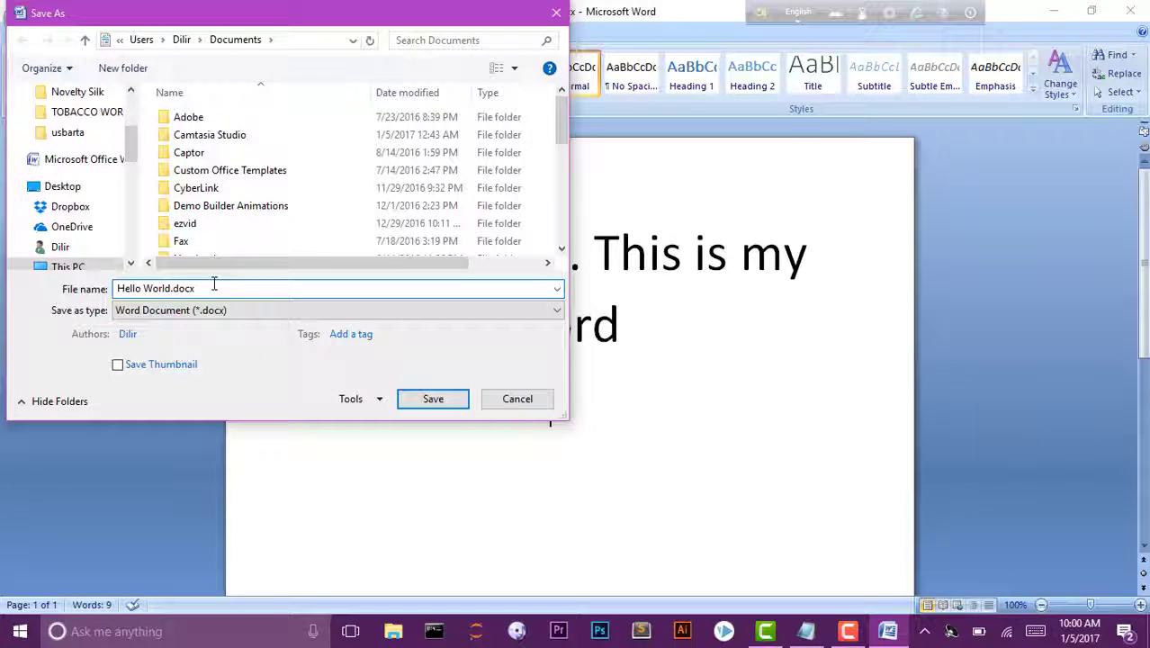
{"action": "left_click", "coordinate": [172, 290]}
{"action": "type", "text": "1"}
{"action": "left_click", "coordinate": [429, 402]}
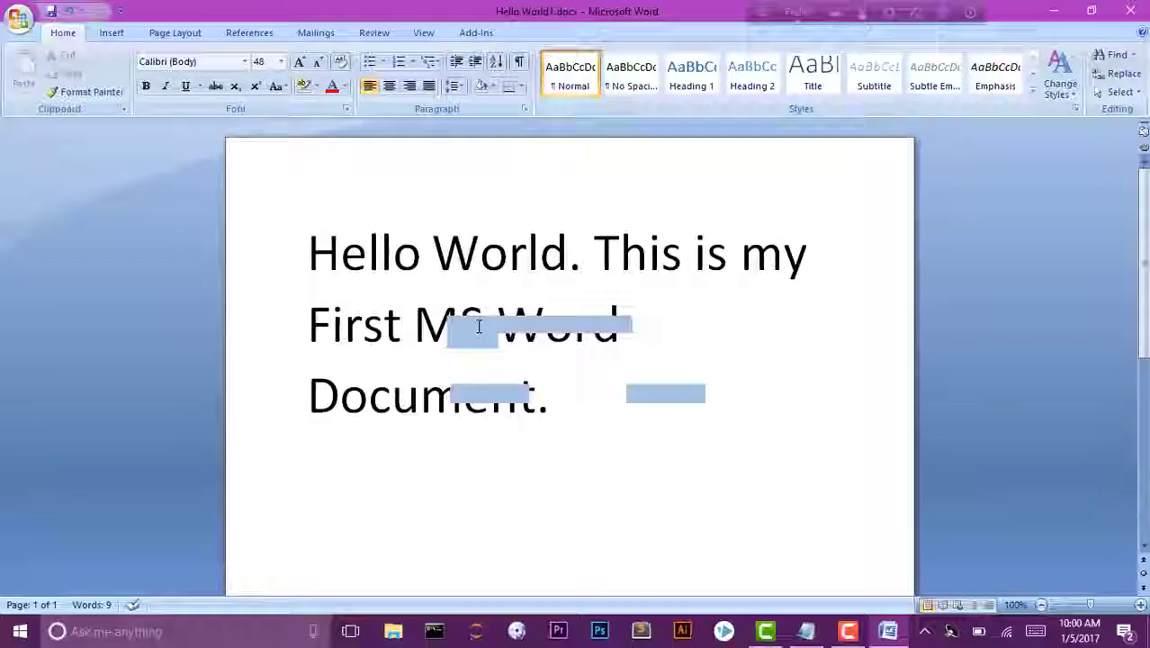
{"action": "key", "text": "ctrl+F4"}
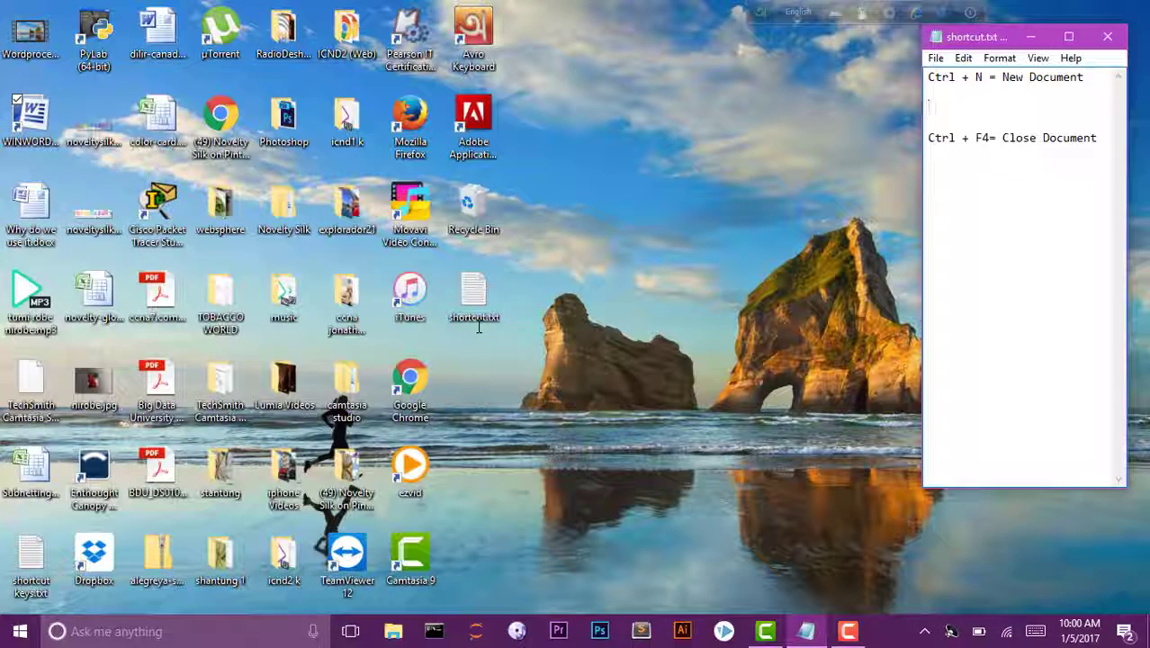